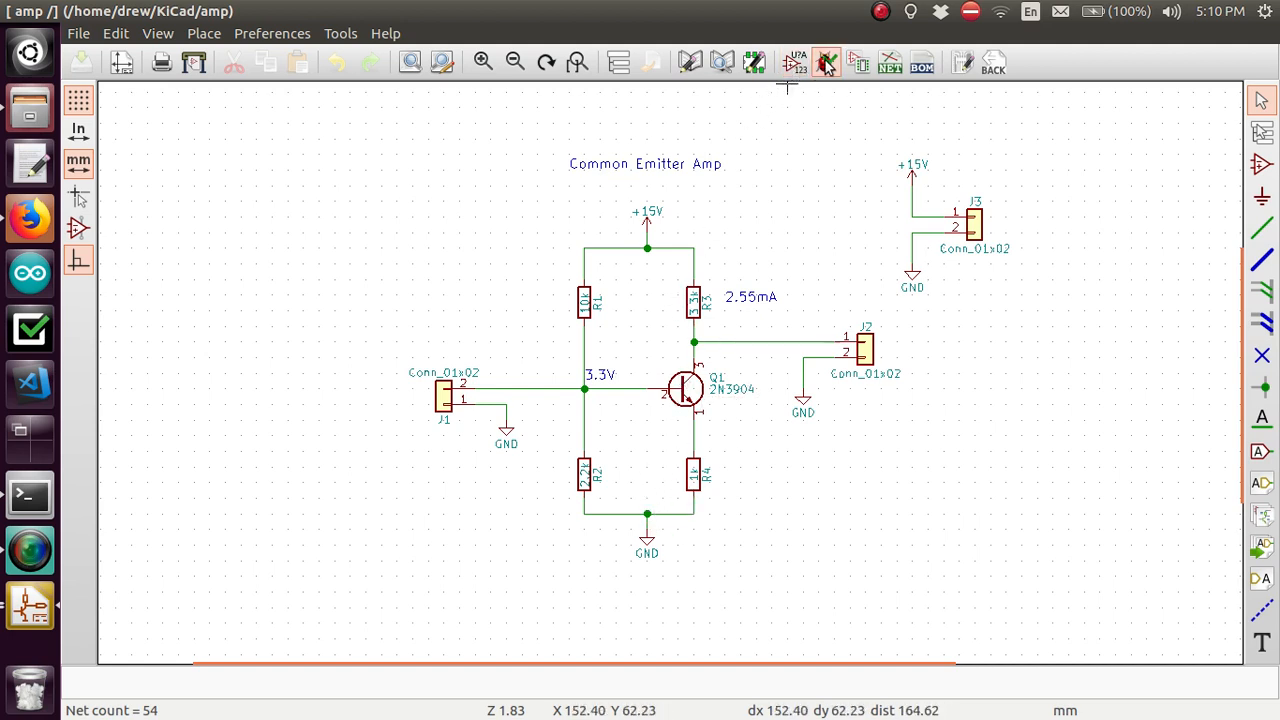
- Generate the netlist in Pcbnew format and save it as amp.net
left_click(889, 66)
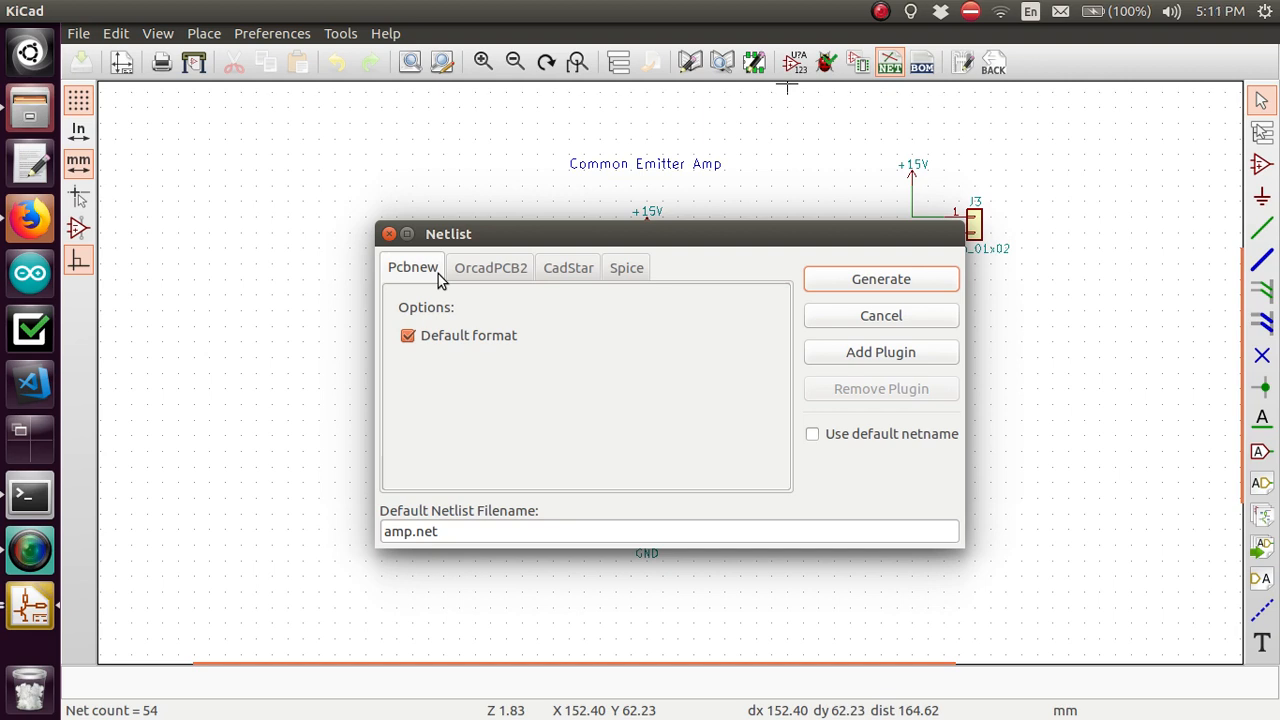
left_click(849, 287)
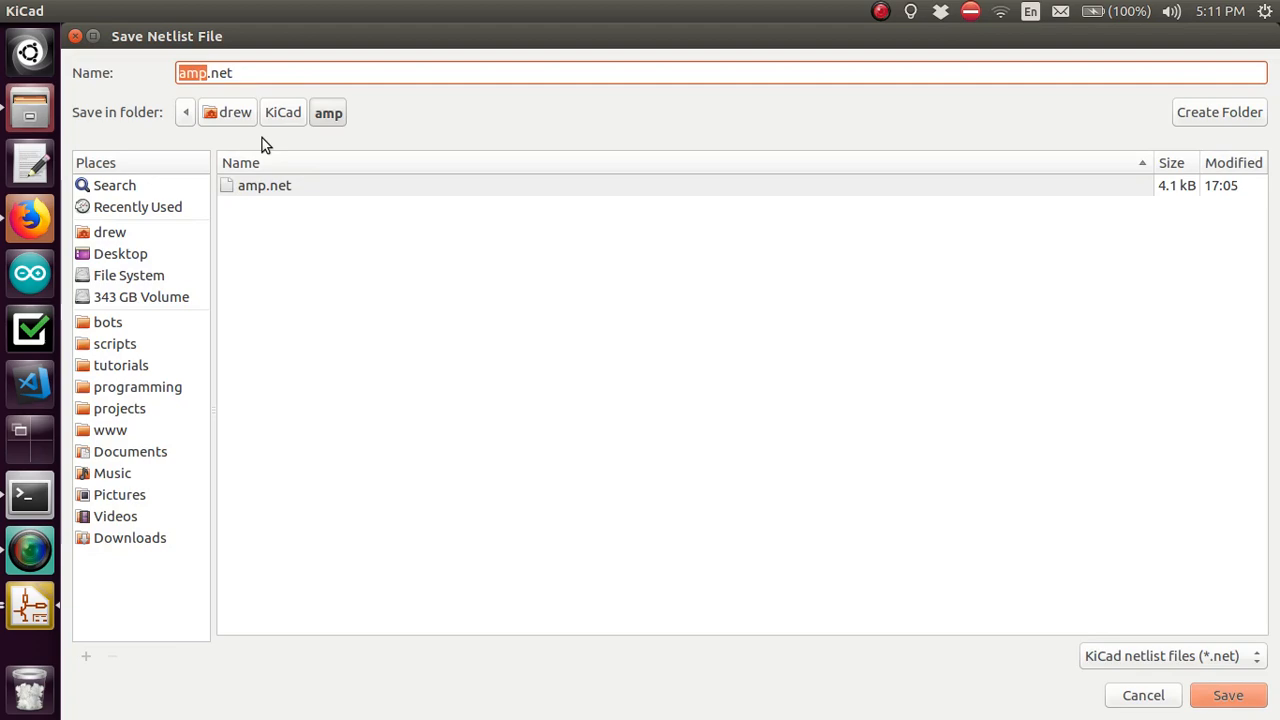
left_click(1232, 700)
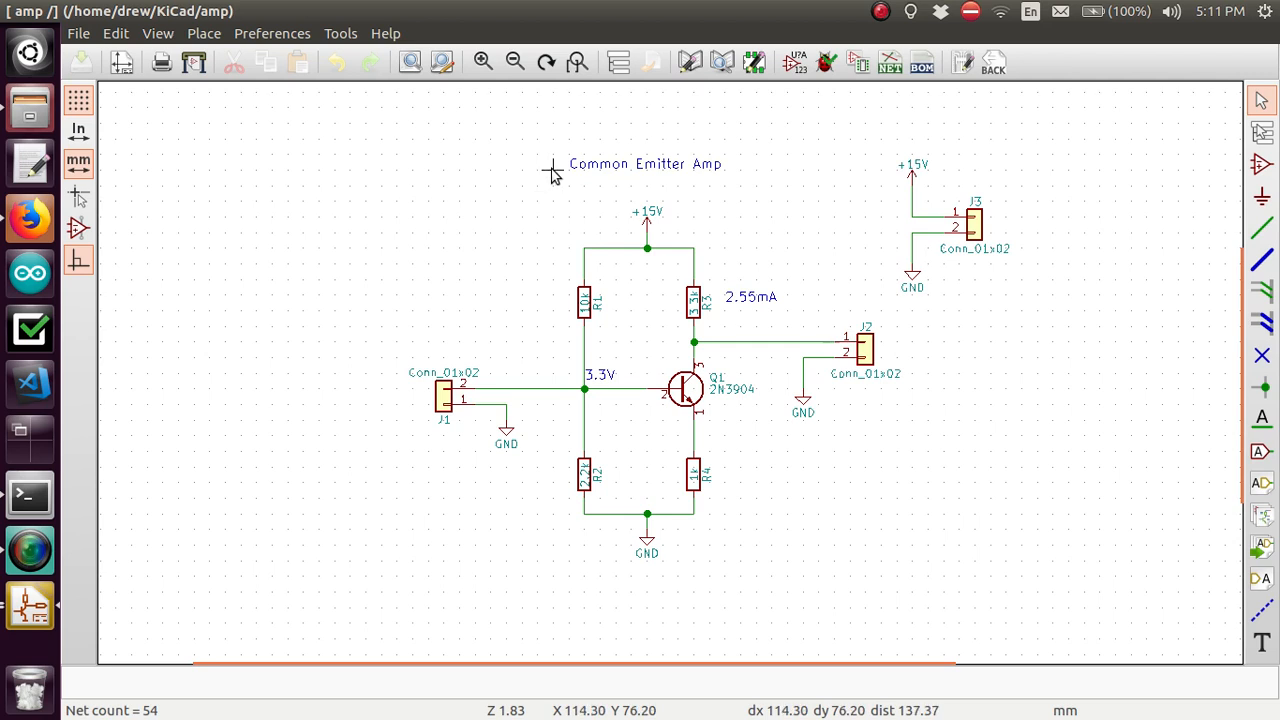
- Locate amp.net in the project folder and view it in the text editor
left_click(29, 116)
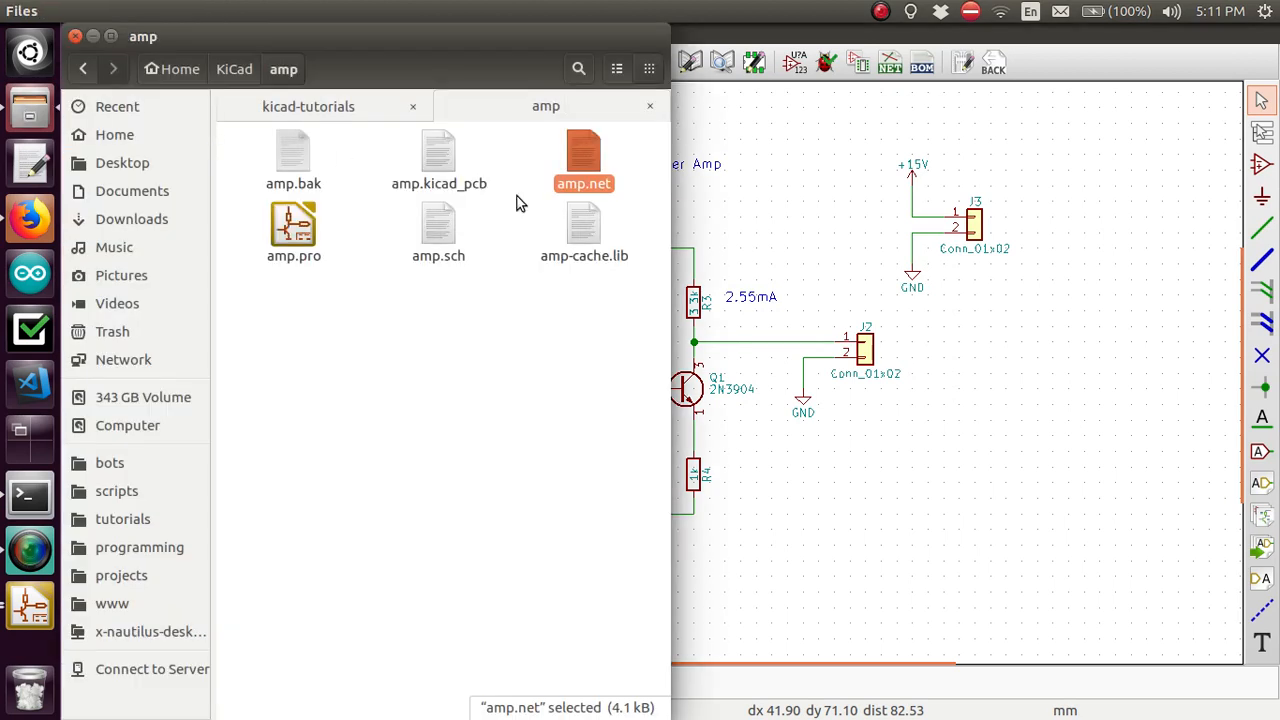
double_click(585, 181)
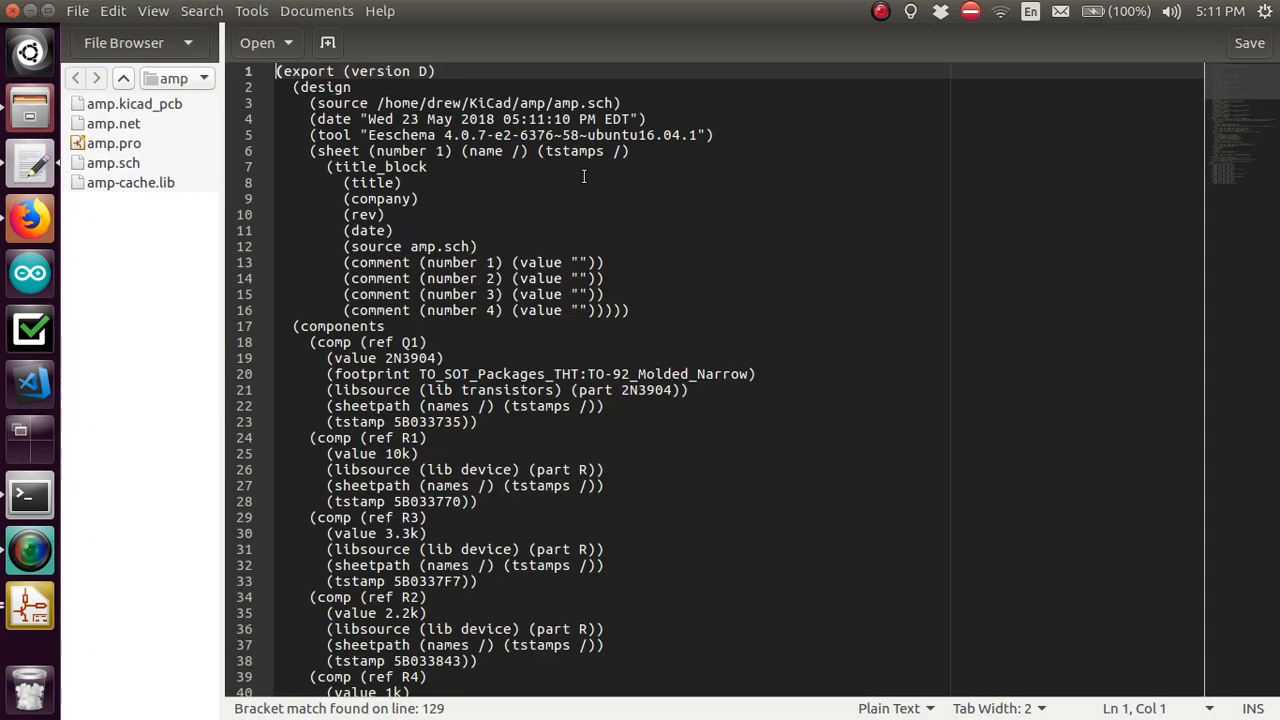
scroll(584, 177, "down", 1)
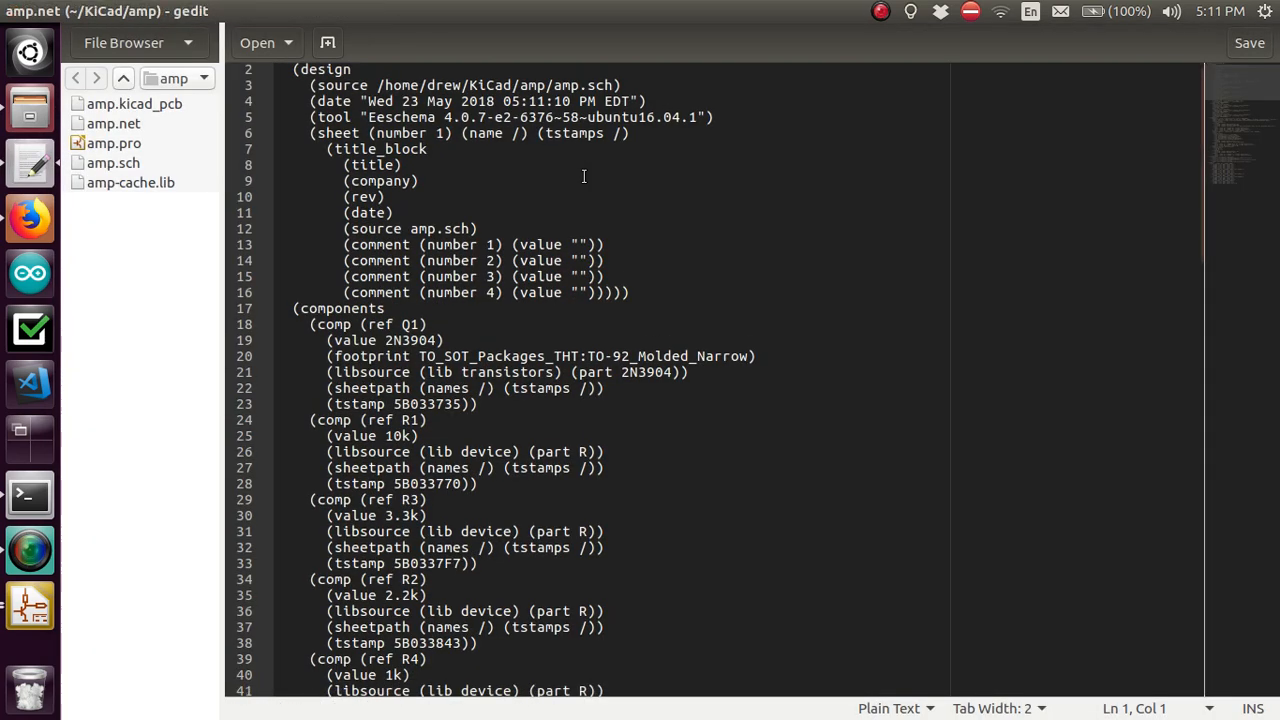
scroll(584, 177, "up", 1)
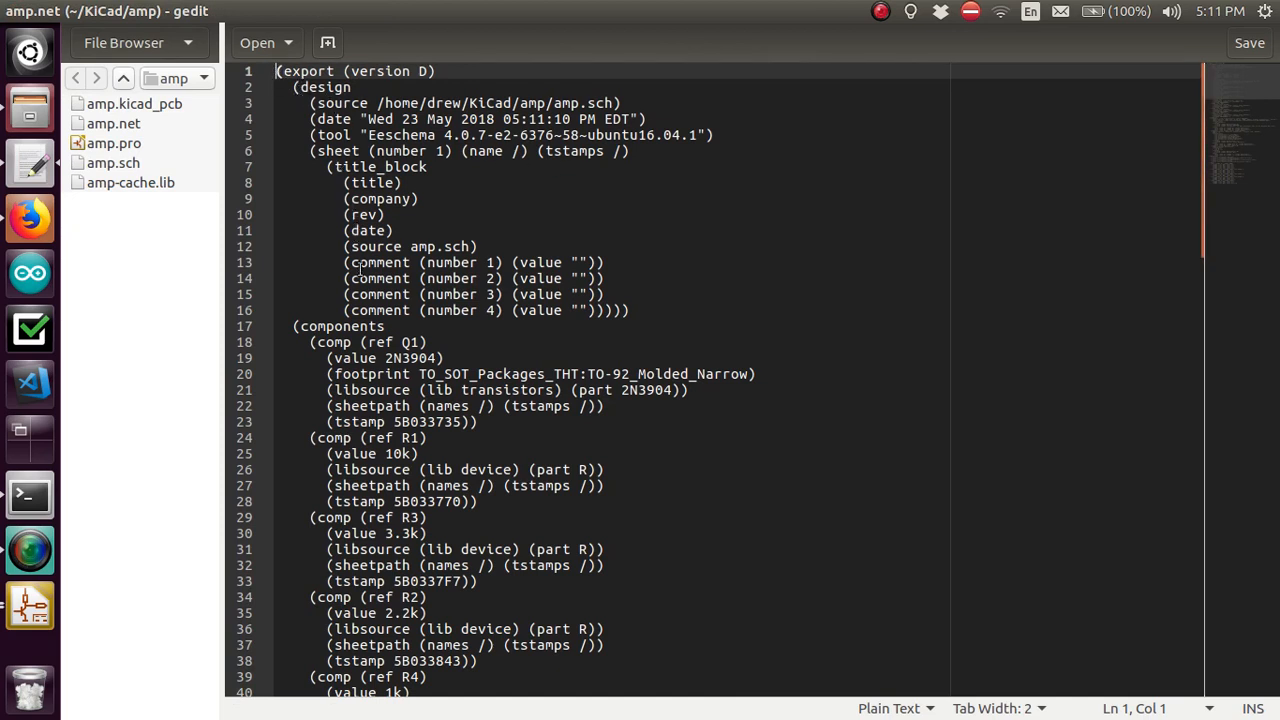
scroll(346, 326, "down", 1)
scroll(346, 326, "down", 2)
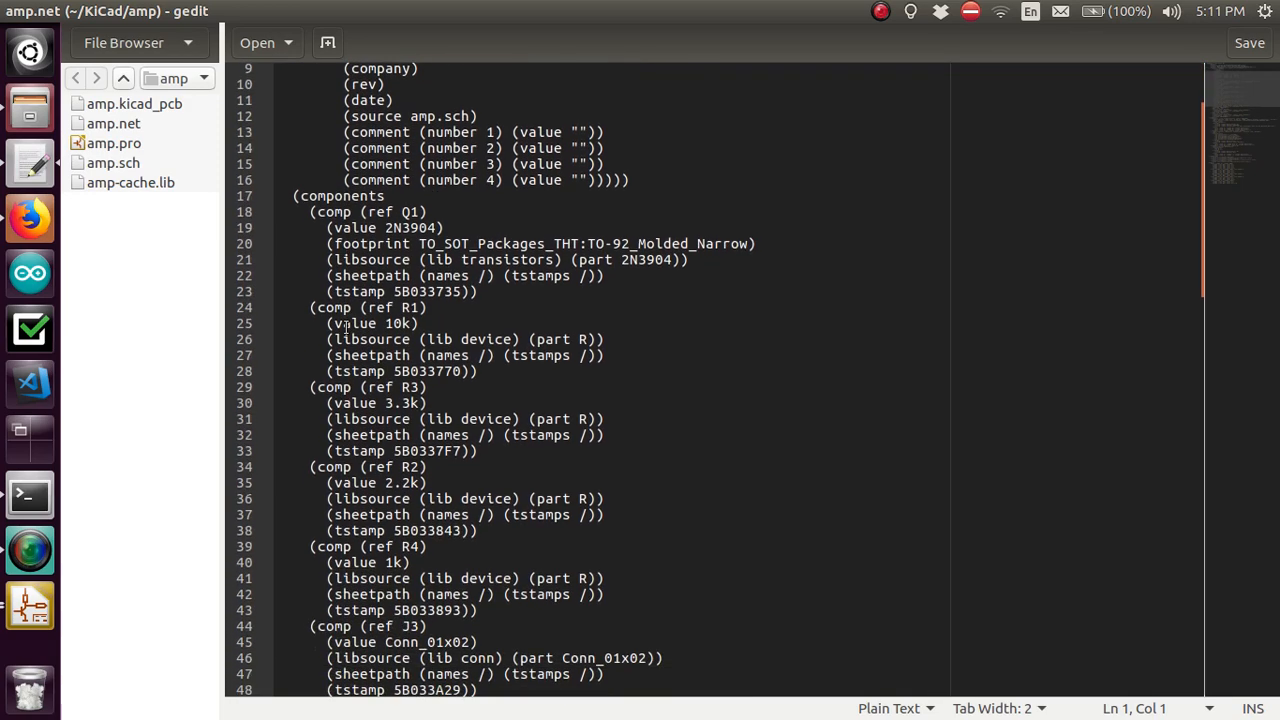
scroll(346, 326, "down", 2)
scroll(346, 326, "down", 4)
scroll(346, 326, "down", 6)
scroll(346, 326, "down", 7)
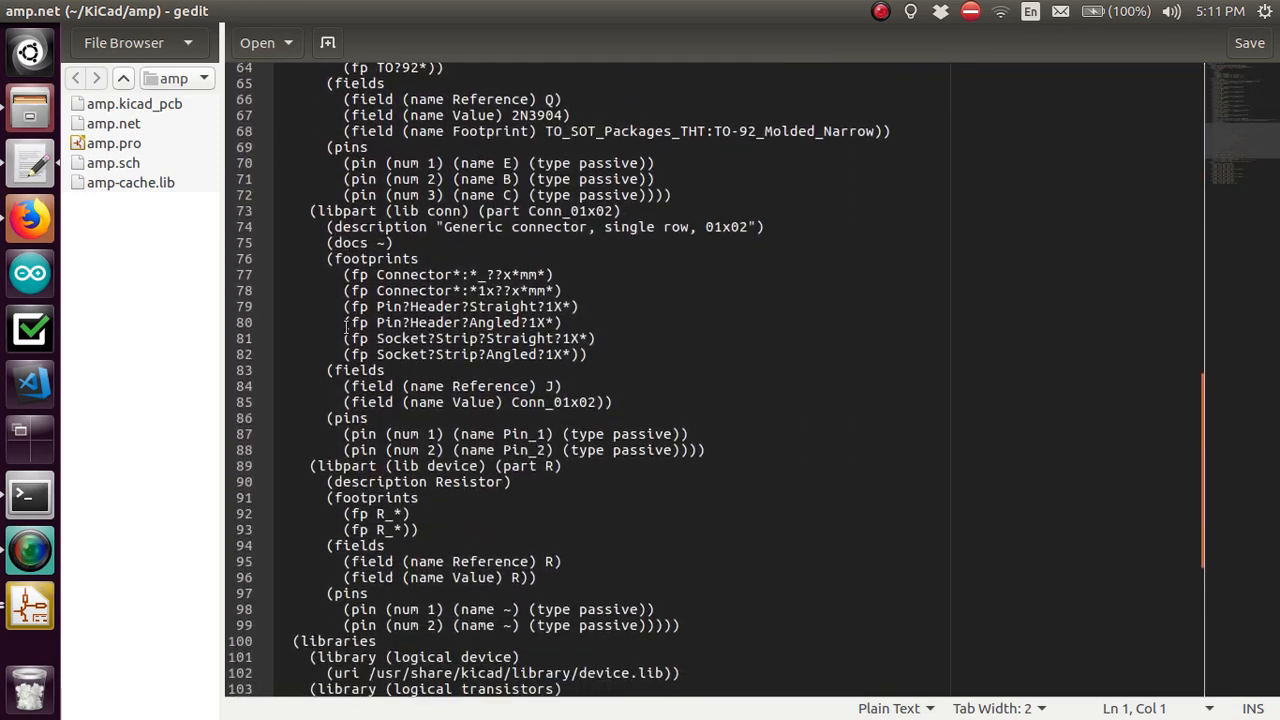
scroll(346, 326, "down", 6)
scroll(346, 326, "down", 1)
scroll(346, 326, "down", 1)
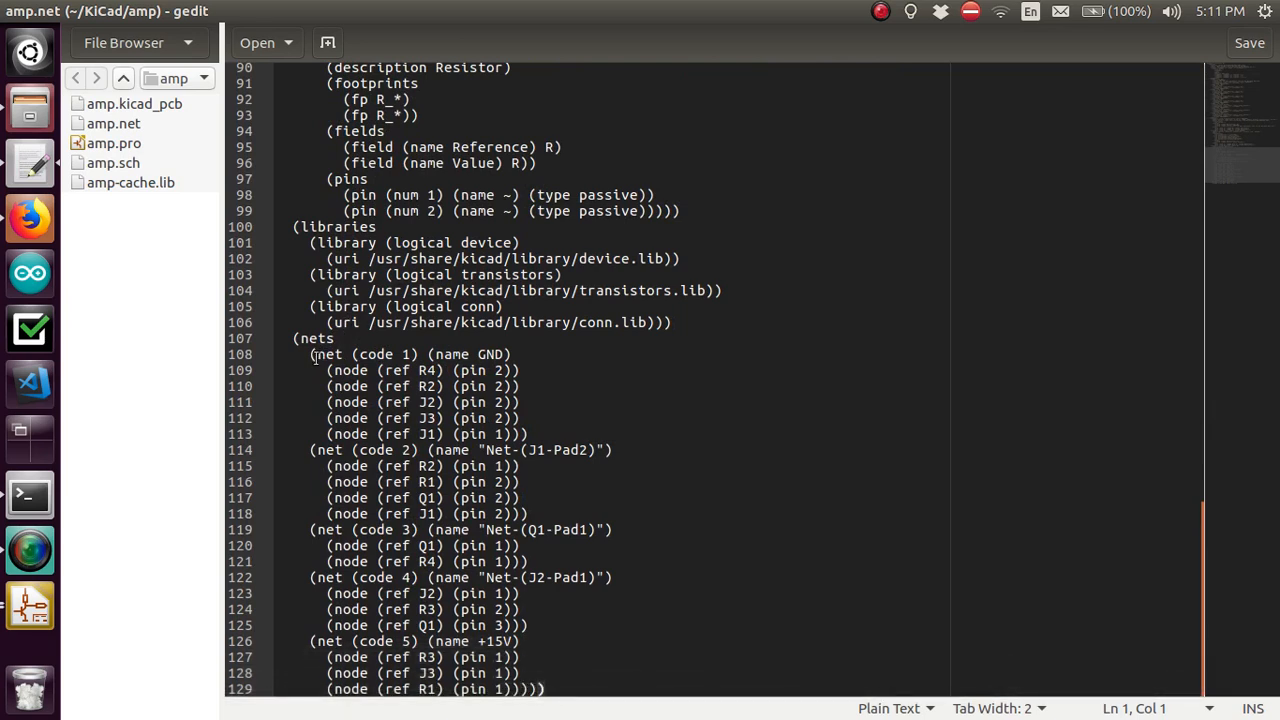
- Review the nets section of amp.net, highlighting the Net-(Q1-Pad1) entry
left_click_drag(297, 341, 337, 341)
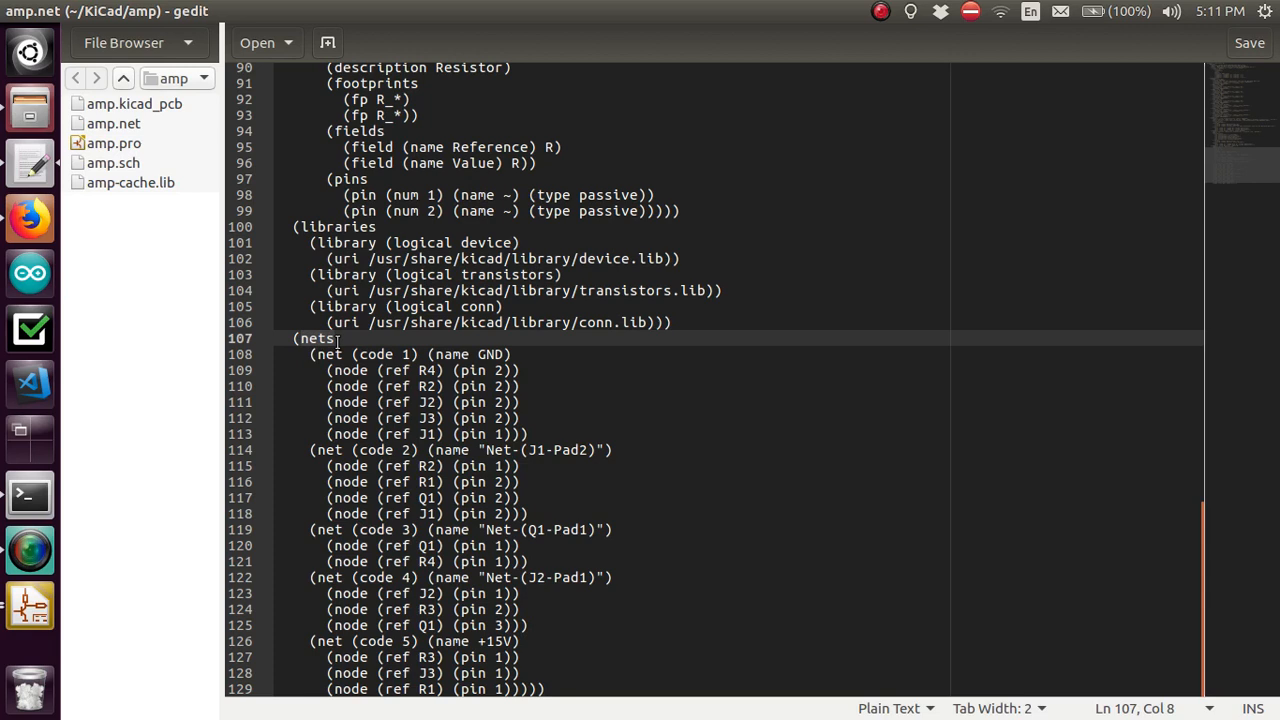
left_click(337, 341)
left_click_drag(346, 531, 405, 513)
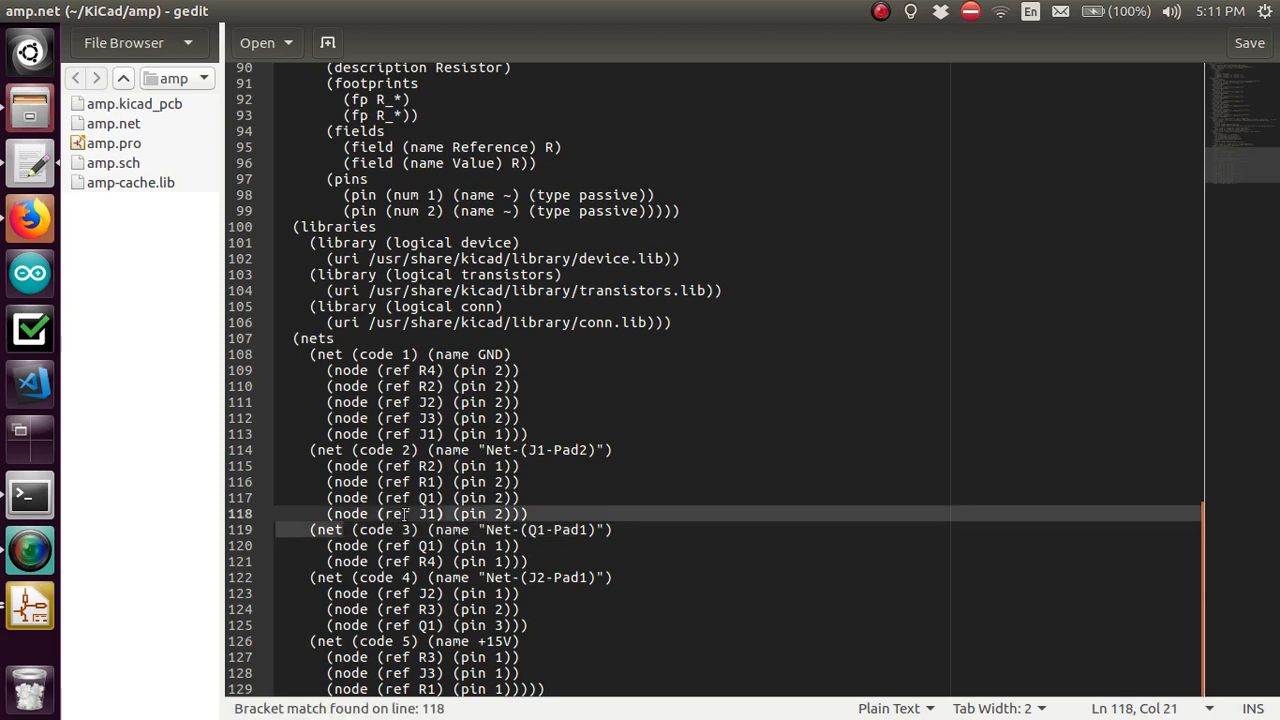
left_click(408, 530)
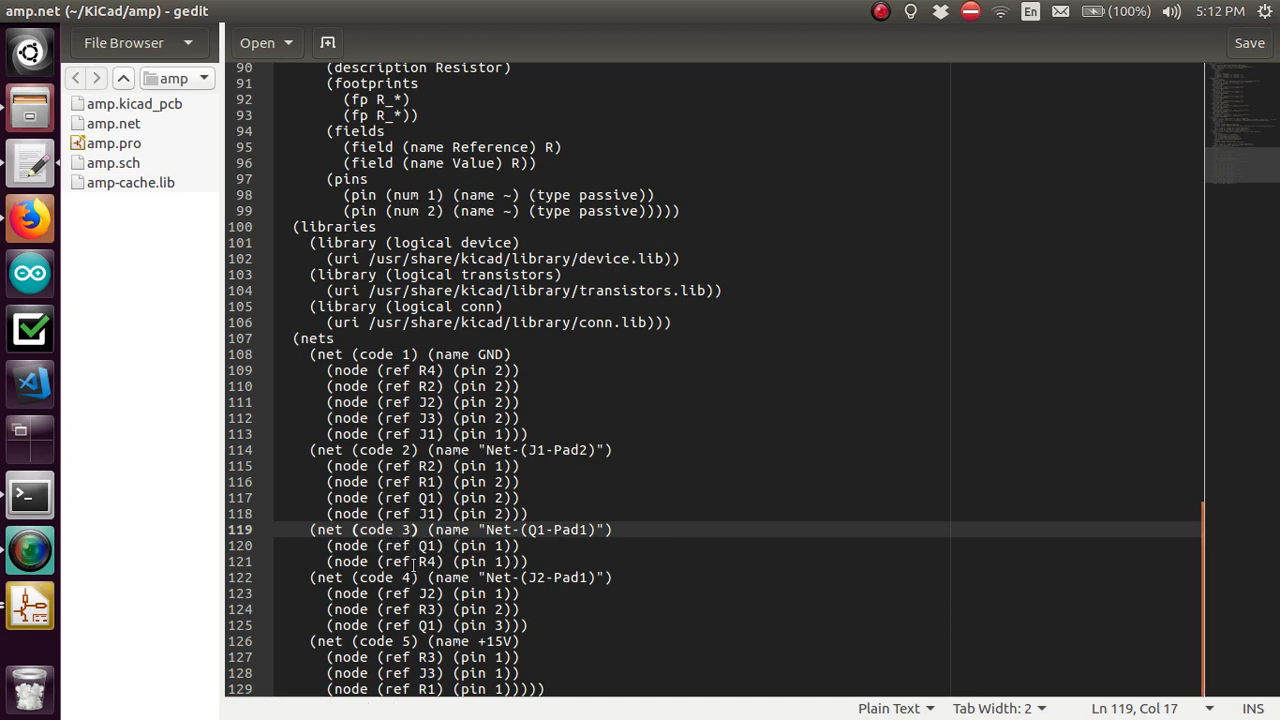
left_click(506, 562)
left_click(316, 533)
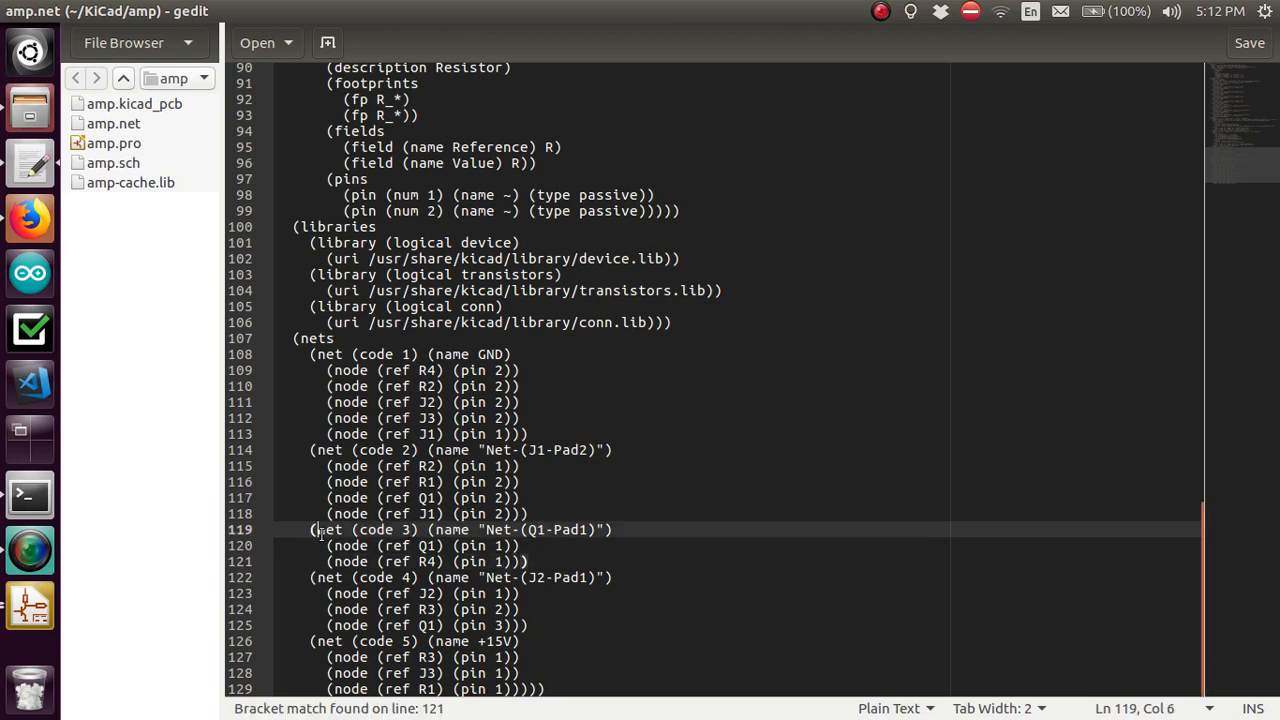
mouse_move(316, 533)
left_mouse_down()
mouse_move(520, 546)
mouse_move(537, 562)
left_mouse_up()
left_click(537, 562)
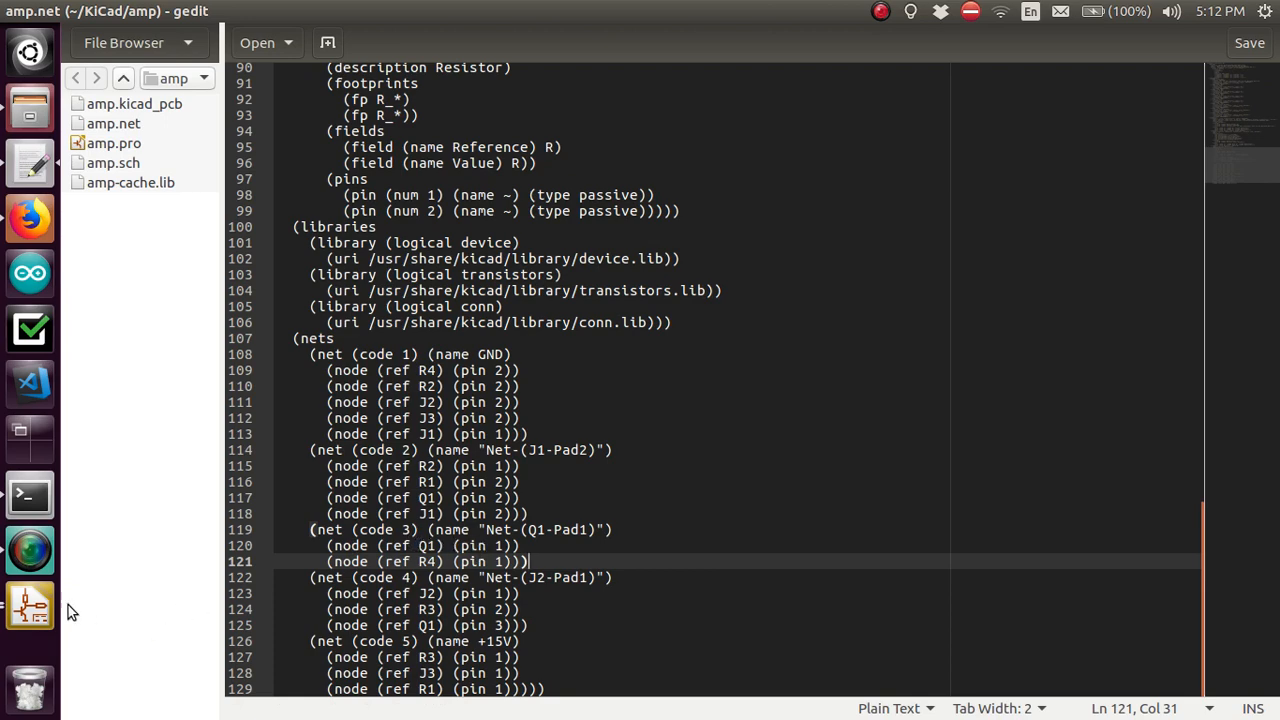
- Compare against the schematic, then locate the first node of the GND net
left_click(30, 605)
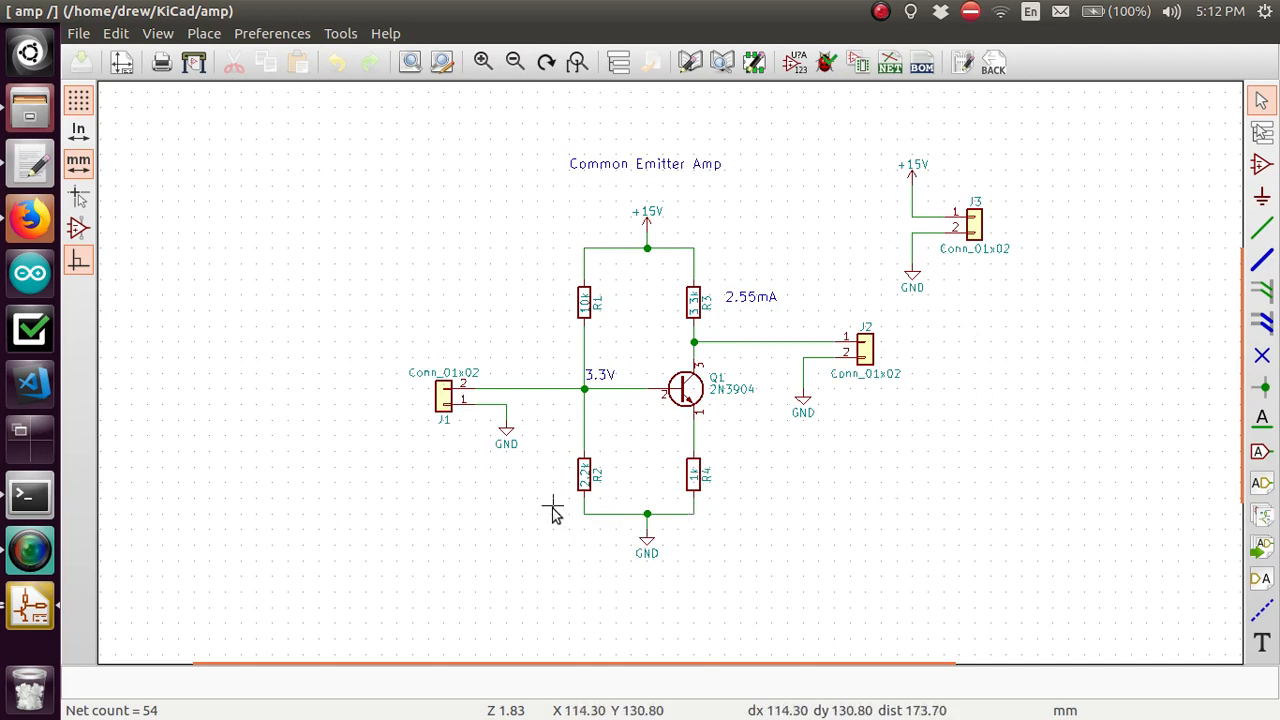
left_click(30, 165)
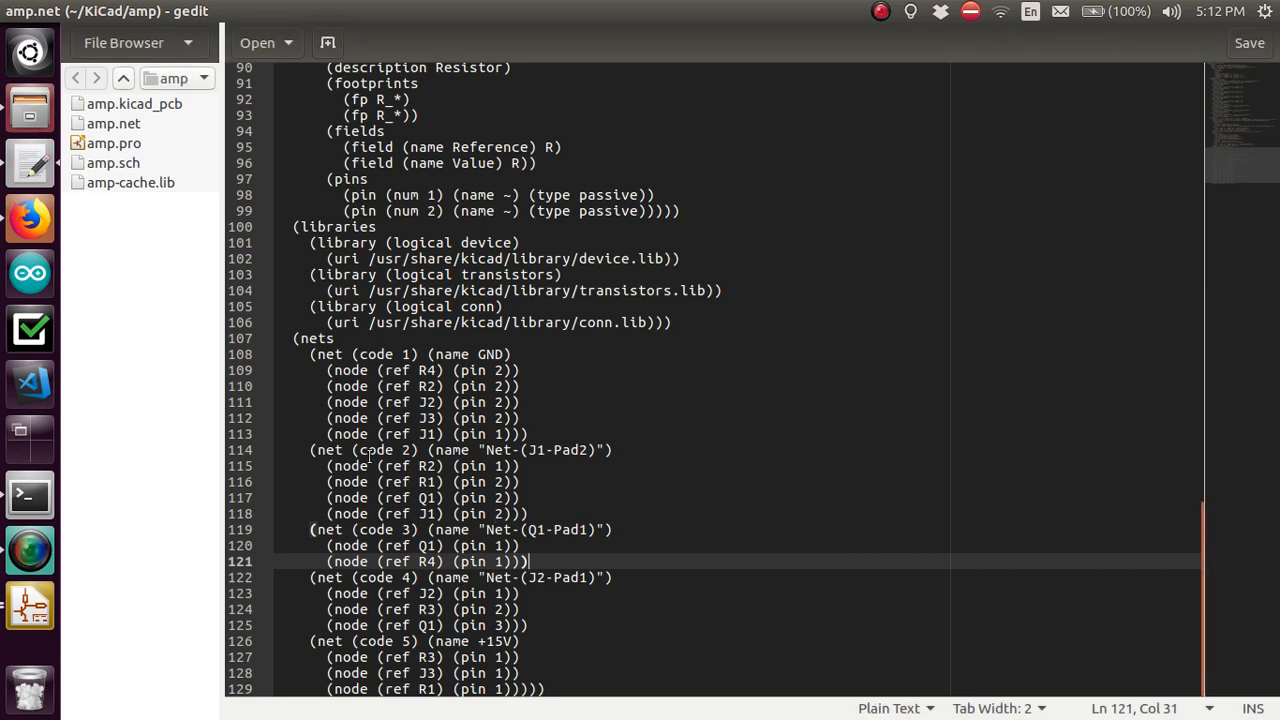
left_click(328, 370)
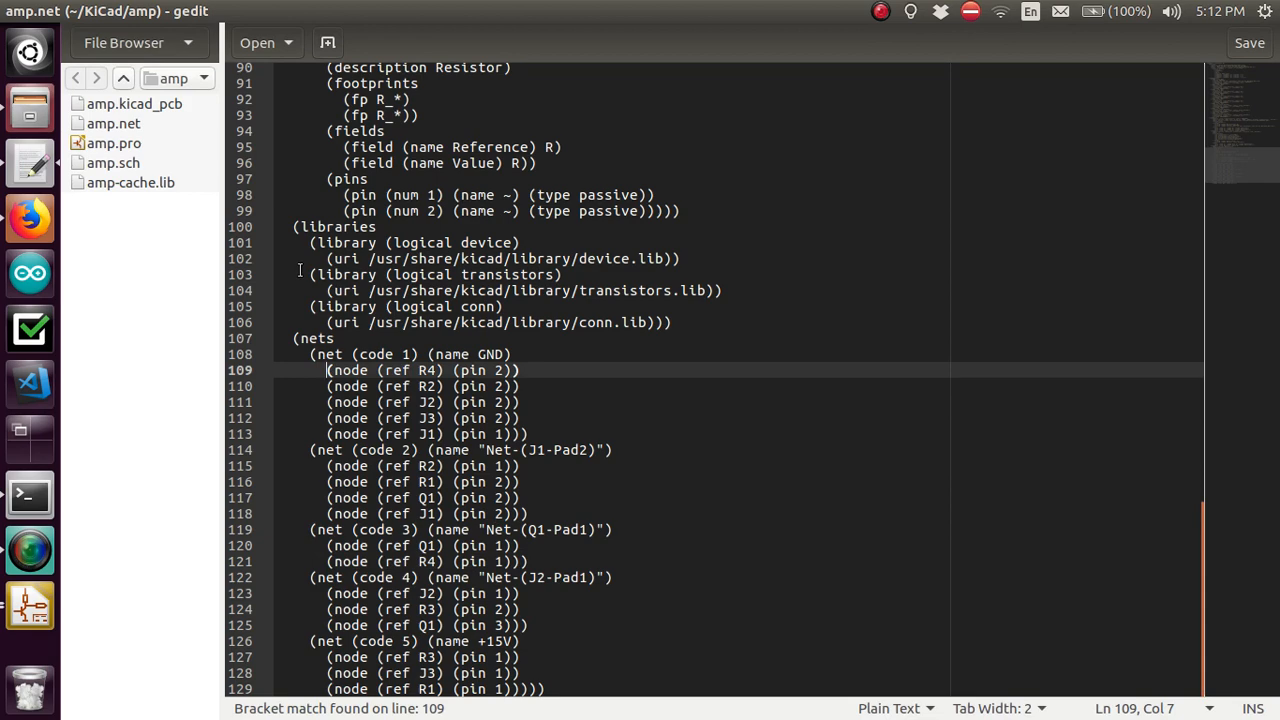
mouse_move(14, 10)
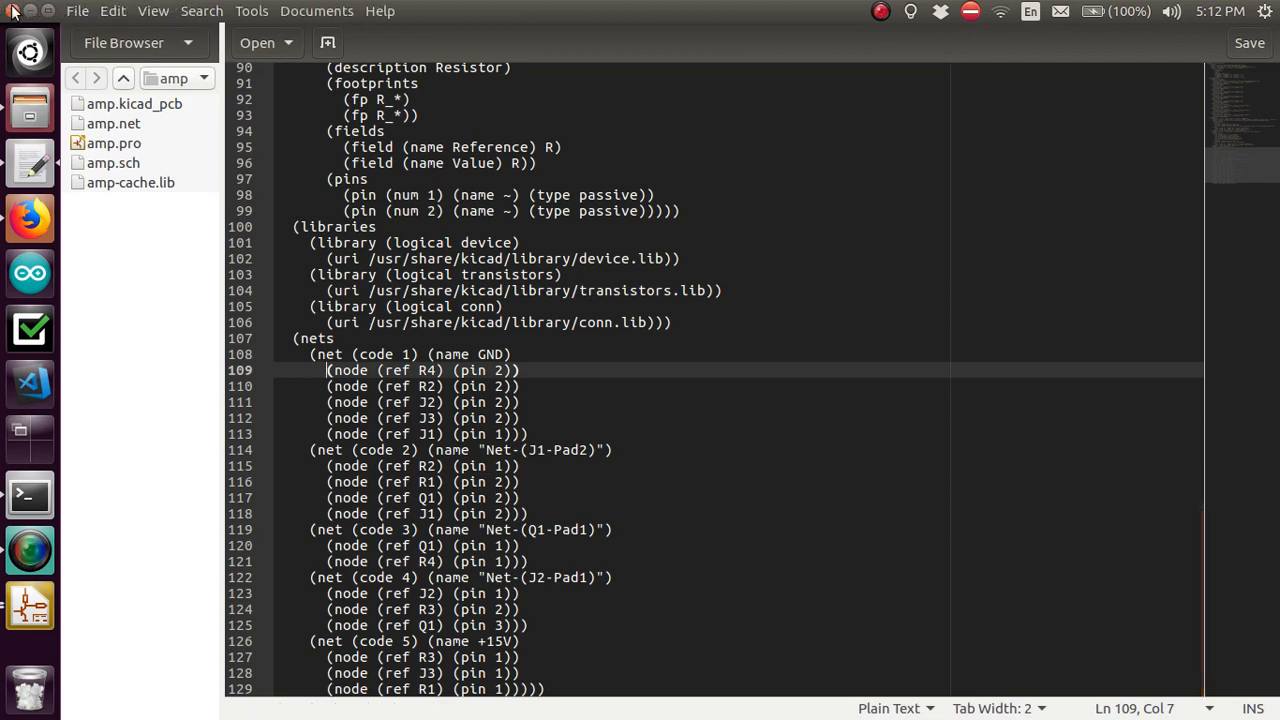
- Close the amp.net text file to return to the schematic
left_click(13, 10)
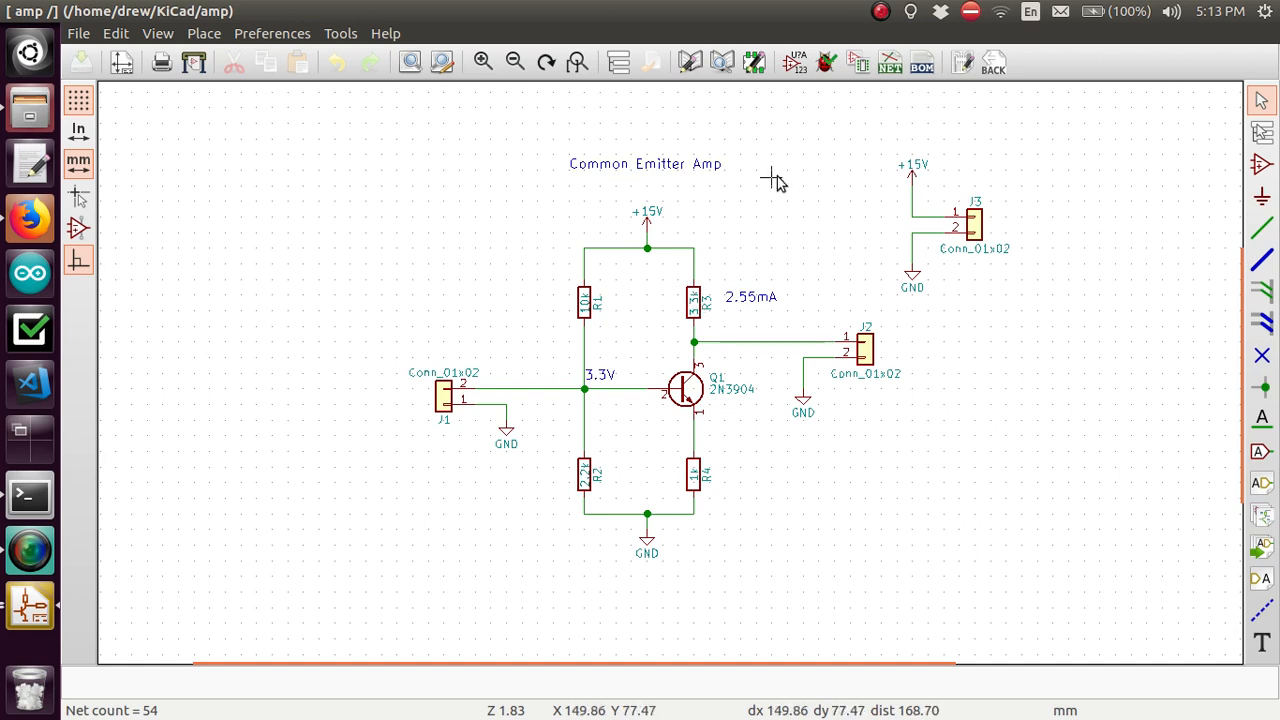
- Launch CvPcb footprint assignment from the Eeschema toolbar
left_click(855, 76)
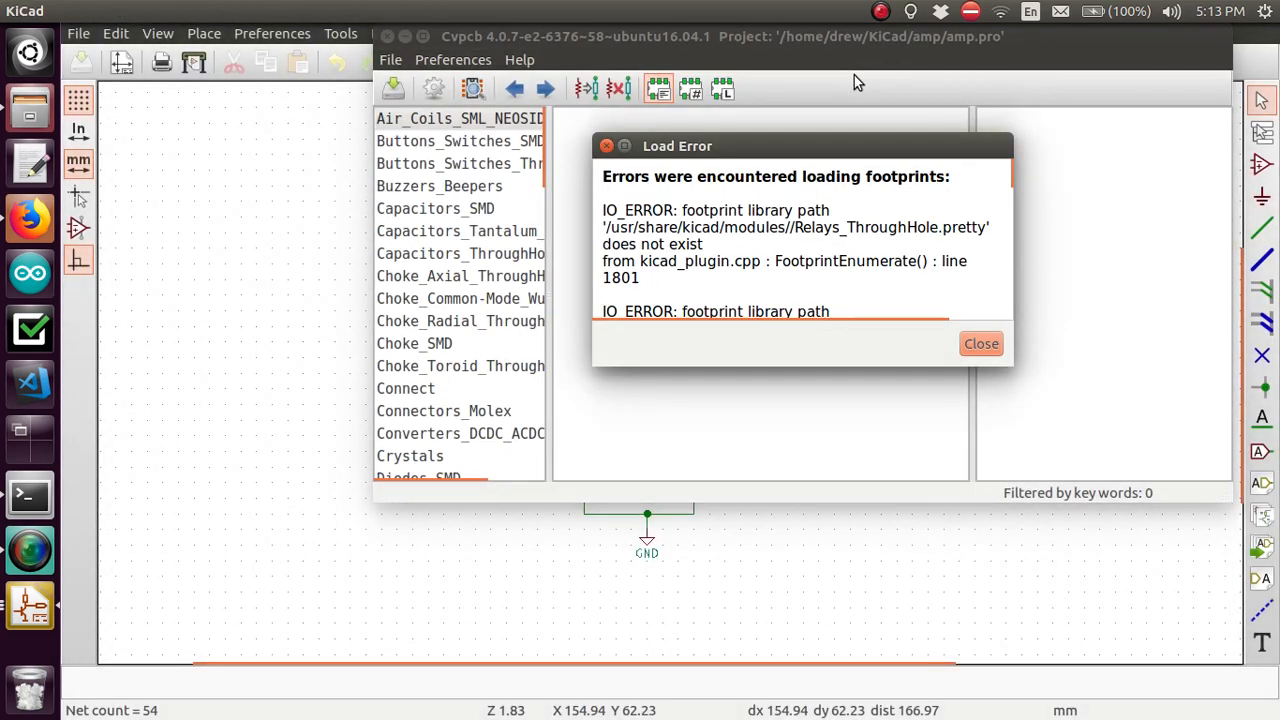
scroll(757, 257, "down", 3)
scroll(757, 257, "down", 3)
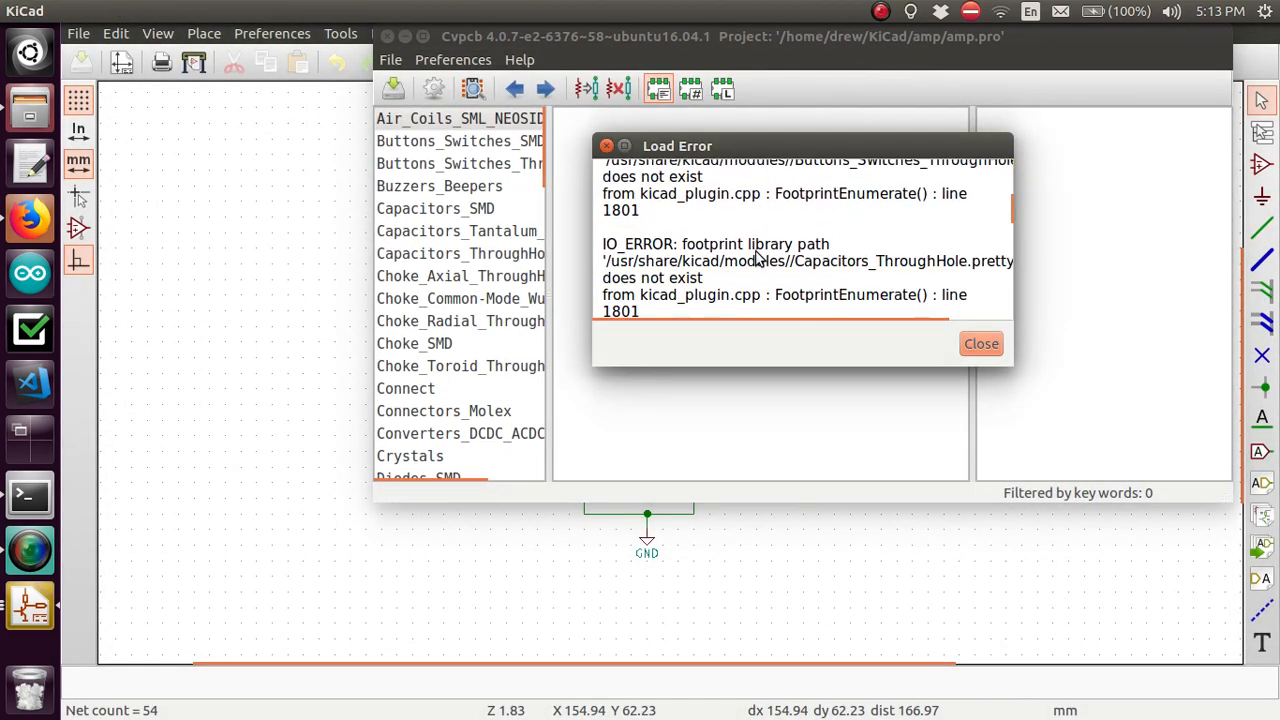
scroll(757, 257, "down", 3)
scroll(757, 257, "down", 3)
scroll(757, 255, "down", 3)
scroll(757, 255, "down", 3)
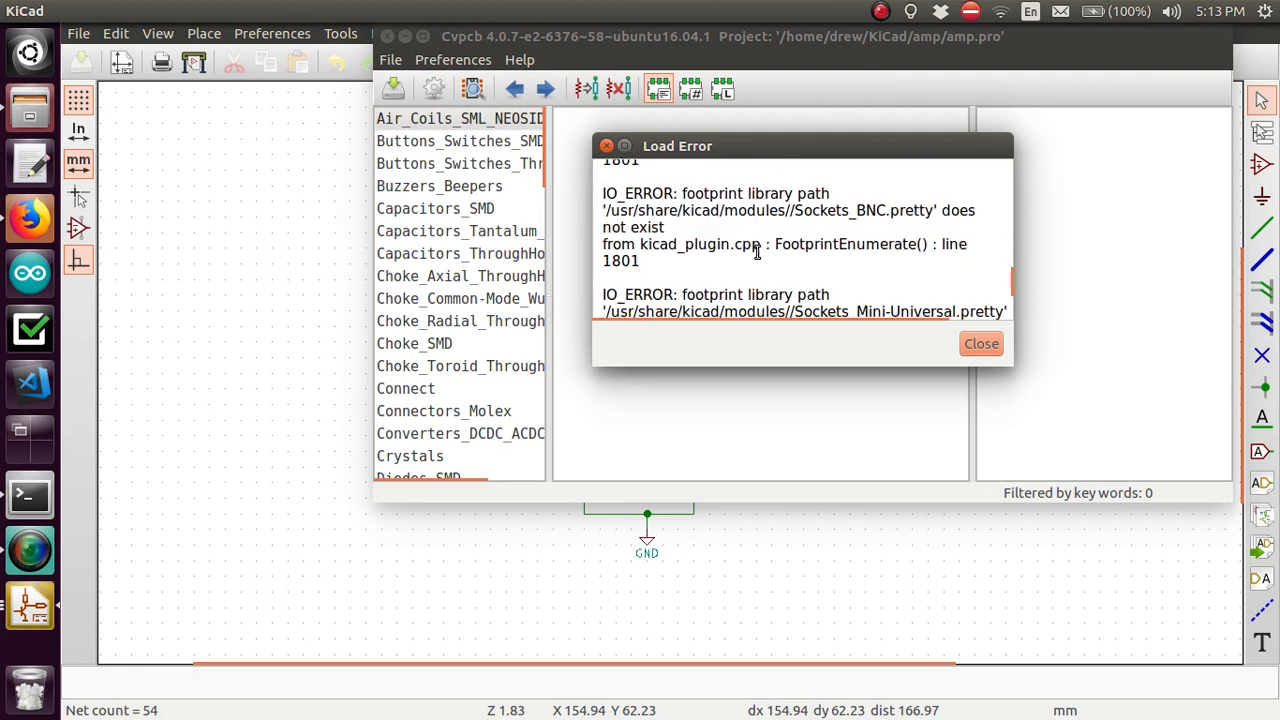
scroll(757, 257, "down", 3)
scroll(757, 257, "right", 2)
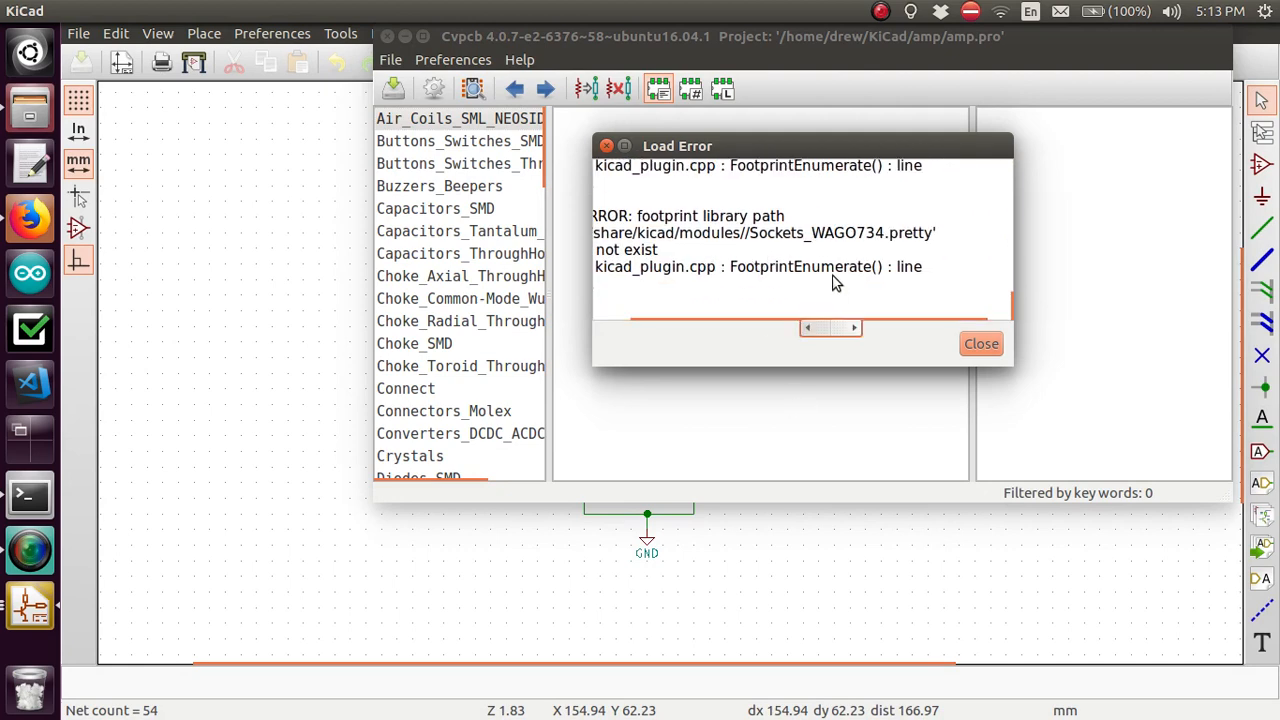
scroll(834, 280, "left", 2)
scroll(834, 280, "up", 2)
scroll(834, 283, "up", 2)
scroll(834, 283, "up", 1)
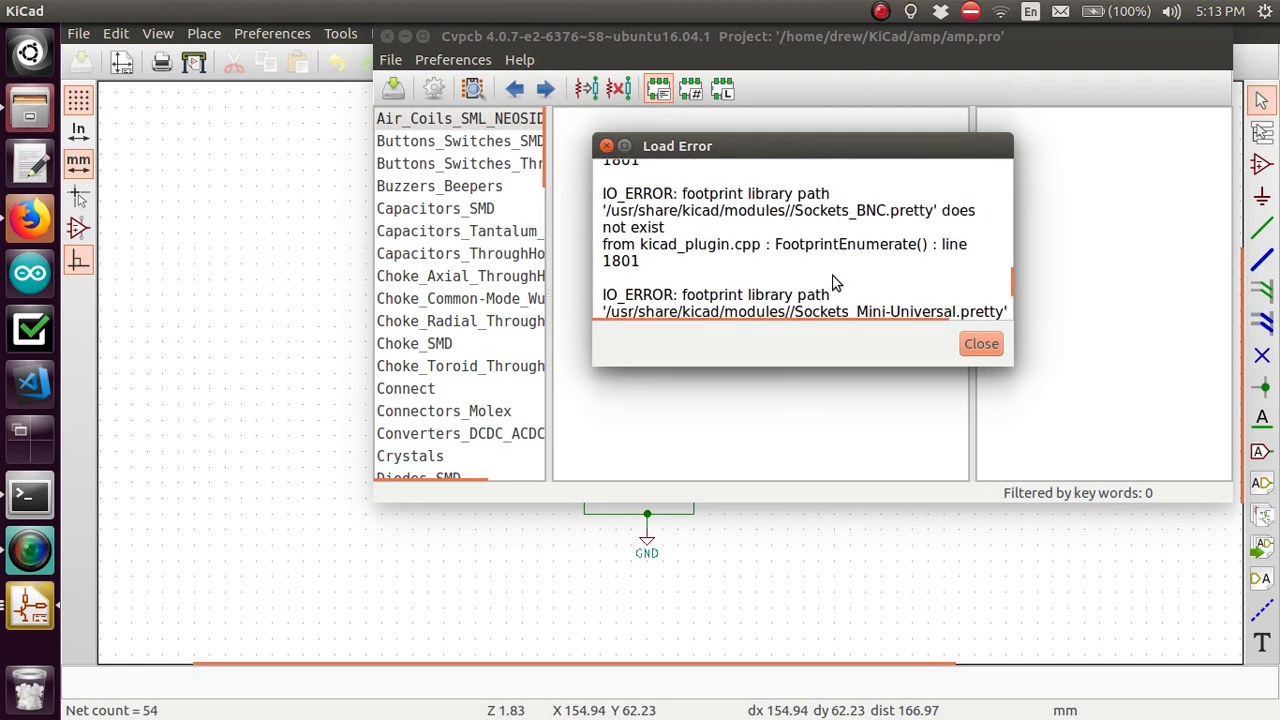
scroll(834, 283, "up", 1)
scroll(834, 283, "up", 1)
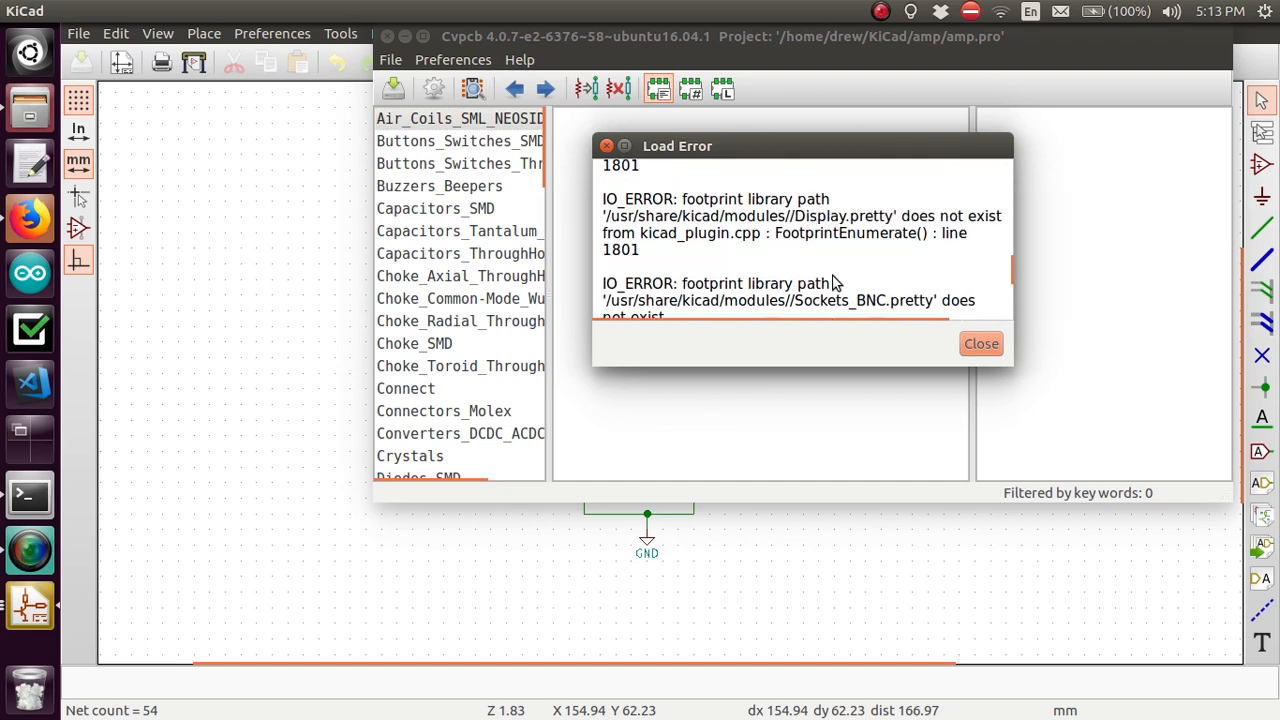
scroll(834, 283, "up", 1)
scroll(834, 283, "up", 1)
scroll(834, 283, "up", 2)
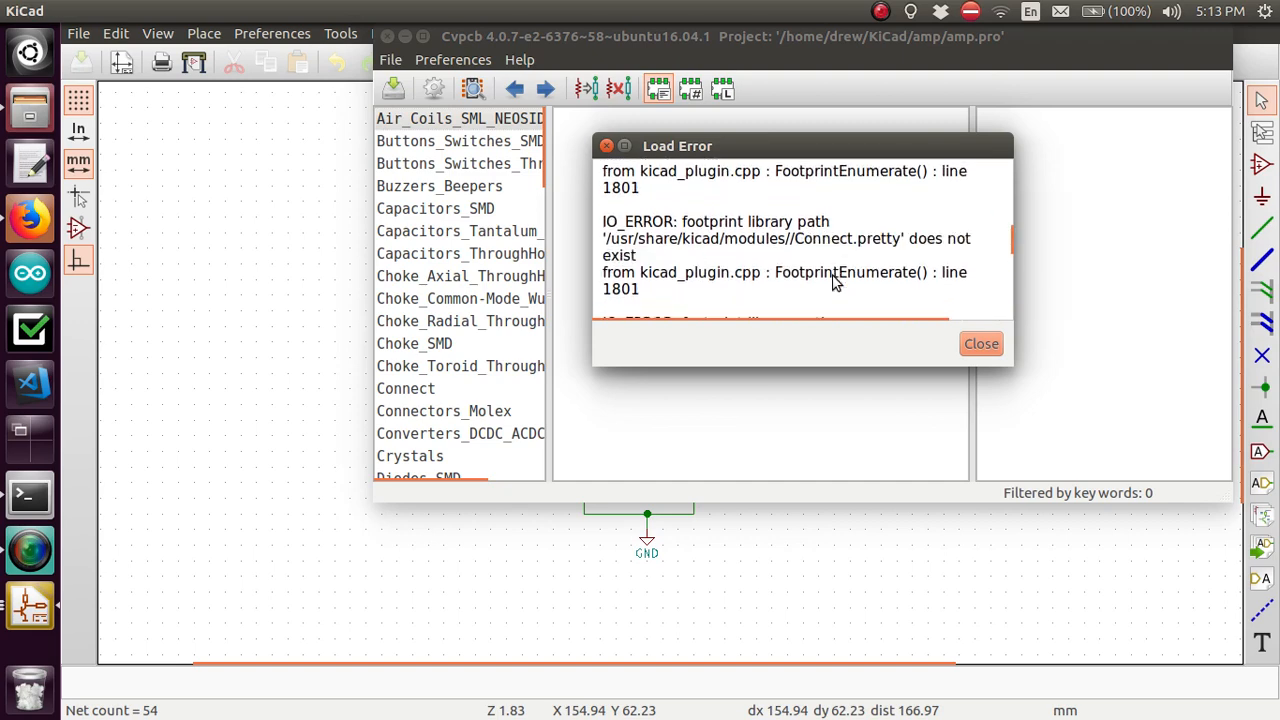
scroll(834, 283, "up", 1)
scroll(833, 280, "up", 1)
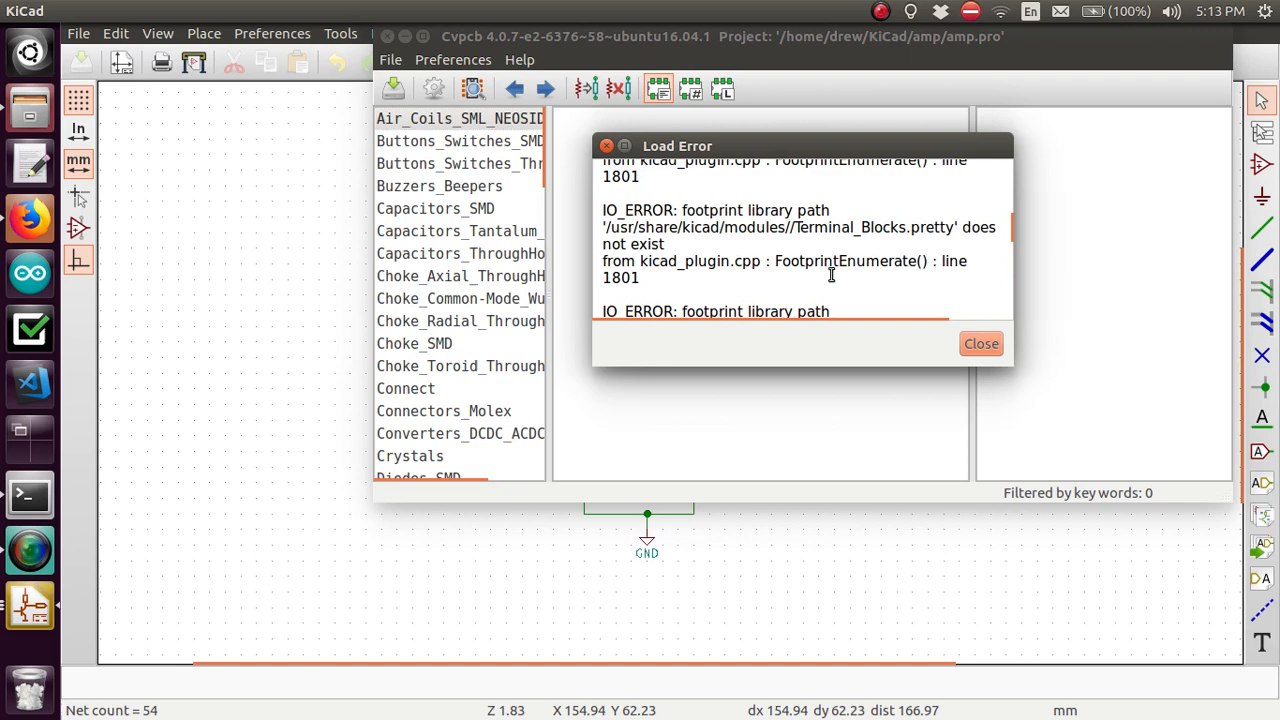
scroll(831, 274, "up", 2)
scroll(831, 274, "up", 1)
scroll(831, 274, "right", 1)
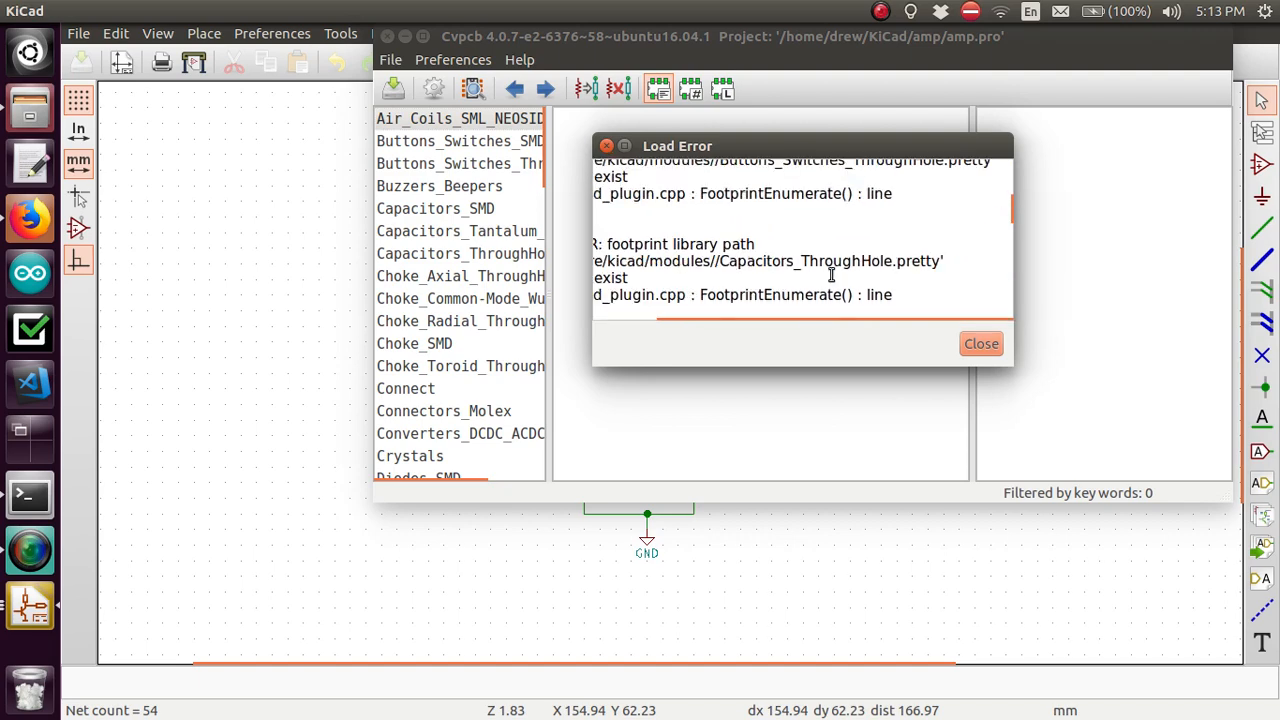
scroll(831, 274, "up", 5)
scroll(831, 274, "left", 1)
scroll(831, 274, "left", 1)
scroll(831, 274, "down", 1)
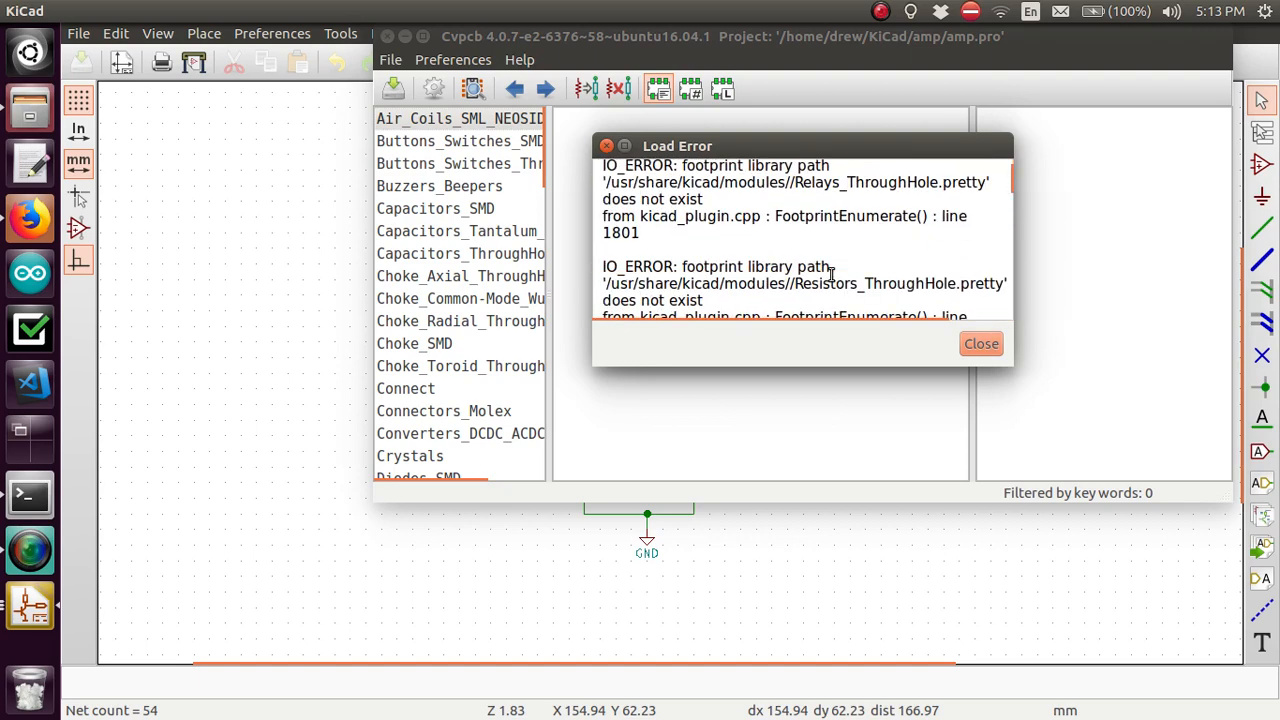
scroll(831, 274, "down", 3)
scroll(831, 274, "down", 3)
scroll(831, 274, "up", 5)
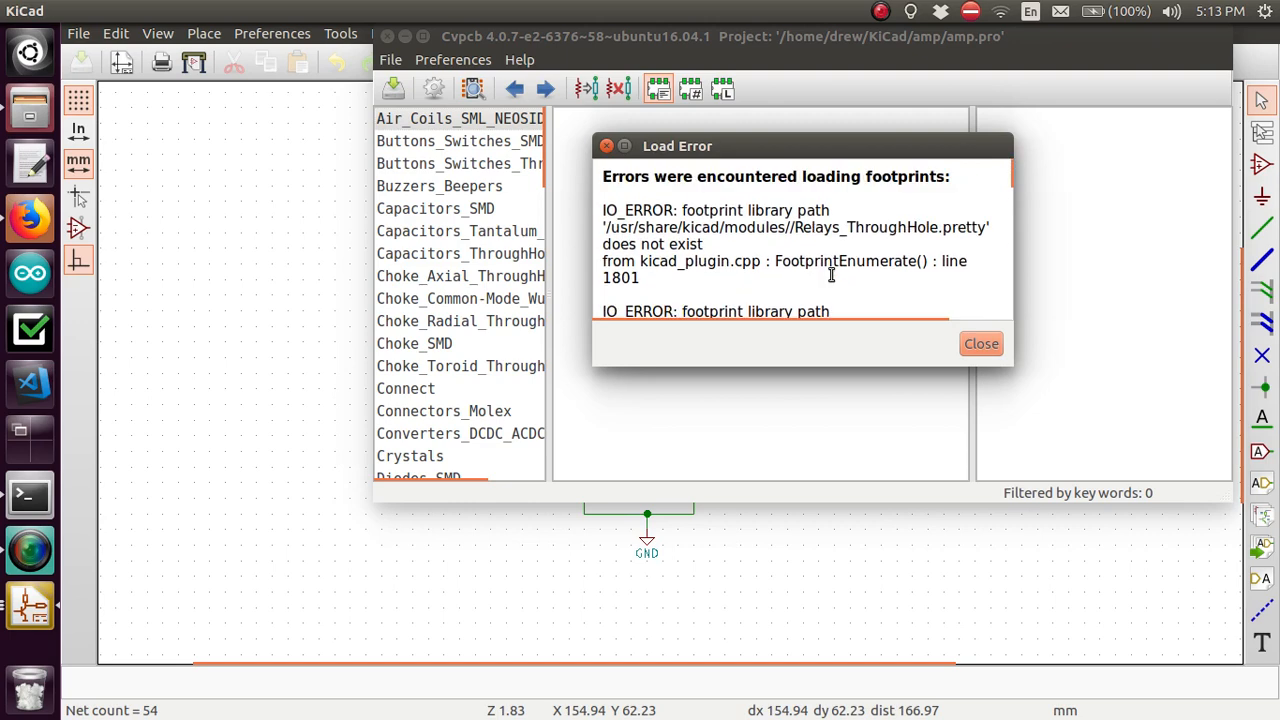
- Dismiss the Load Error report and maximize CvPcb with a wider footprint list pane
left_click(981, 346)
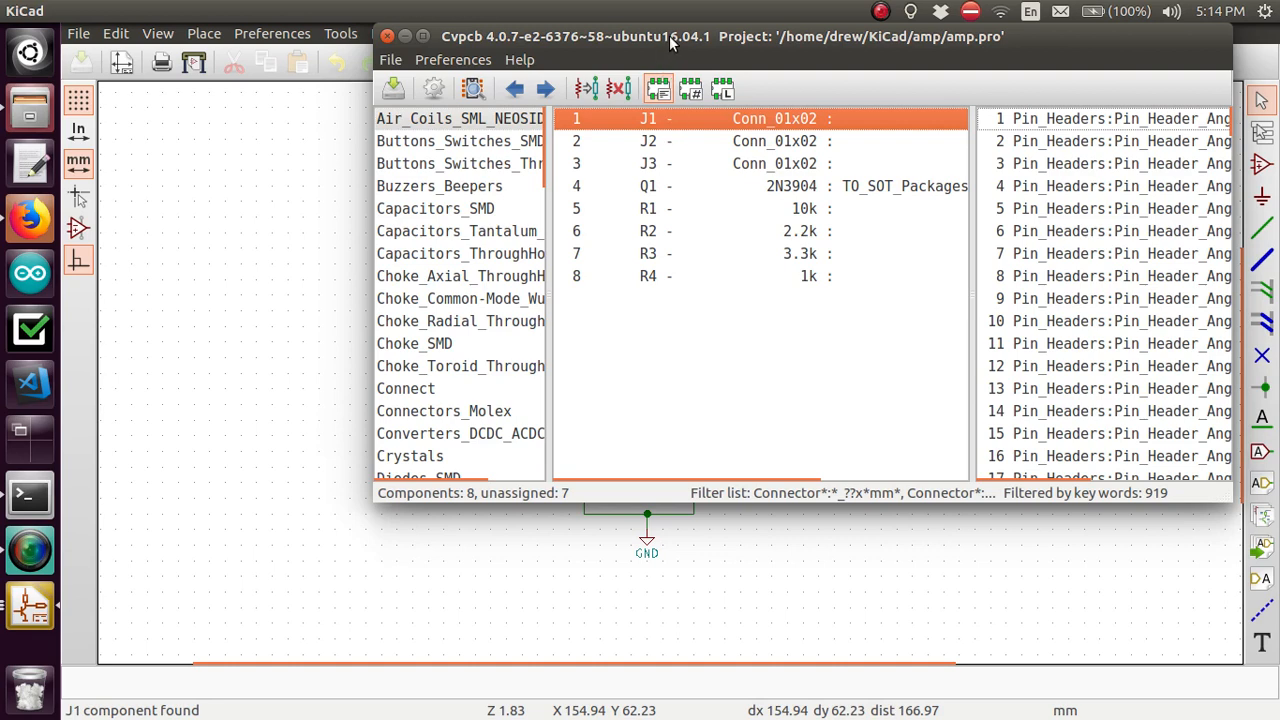
left_click_drag(670, 40, 542, 122)
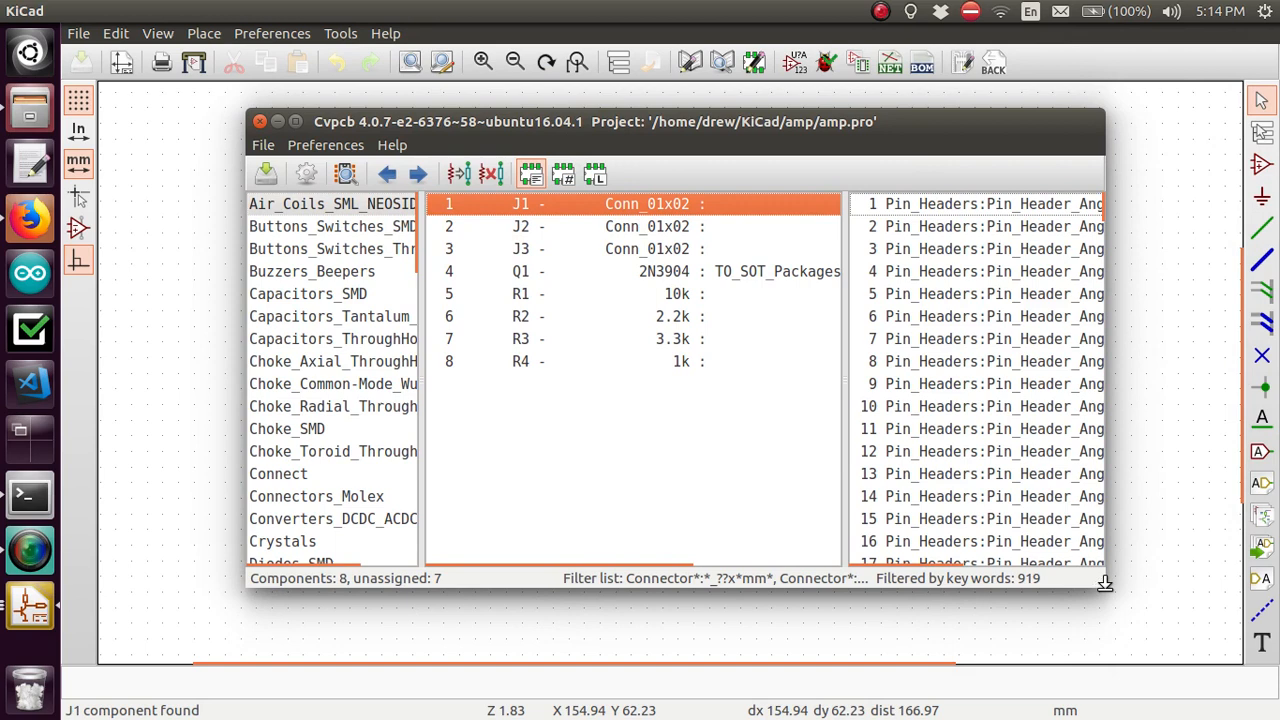
left_click_drag(1105, 583, 1248, 697)
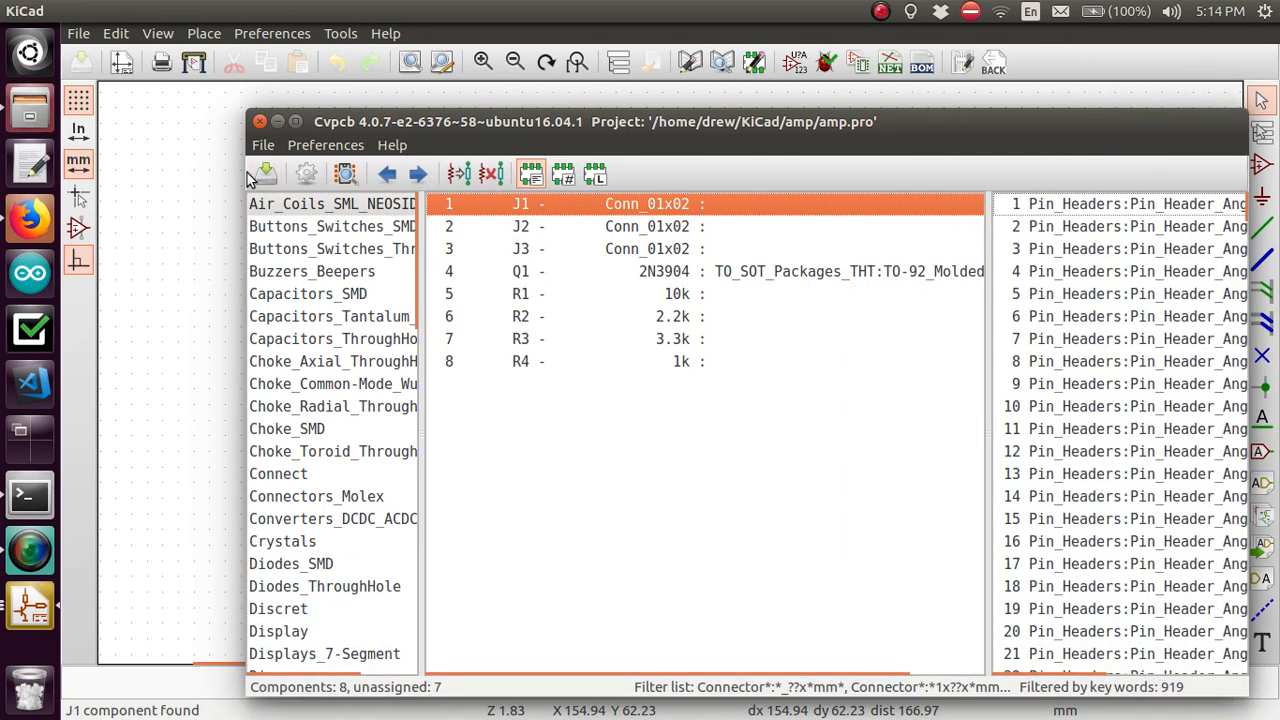
left_click(297, 122)
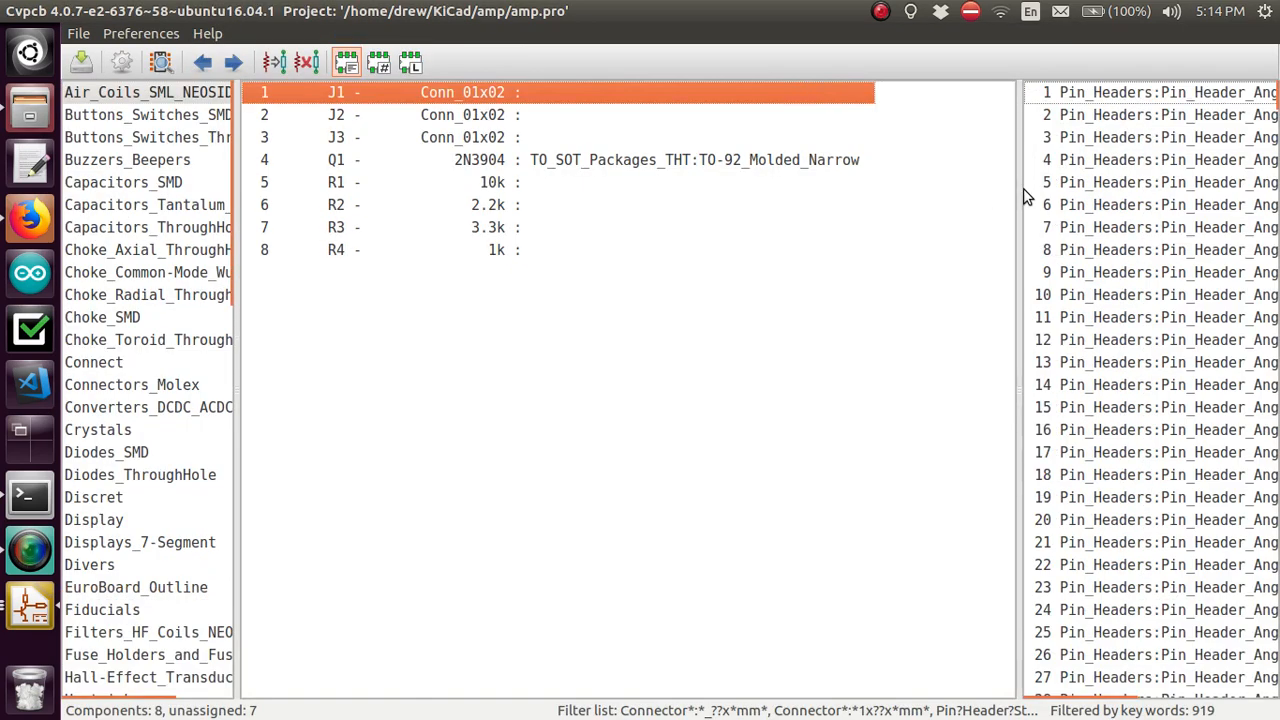
mouse_move(1023, 195)
left_mouse_down()
mouse_move(662, 186)
mouse_move(760, 197)
left_mouse_up()
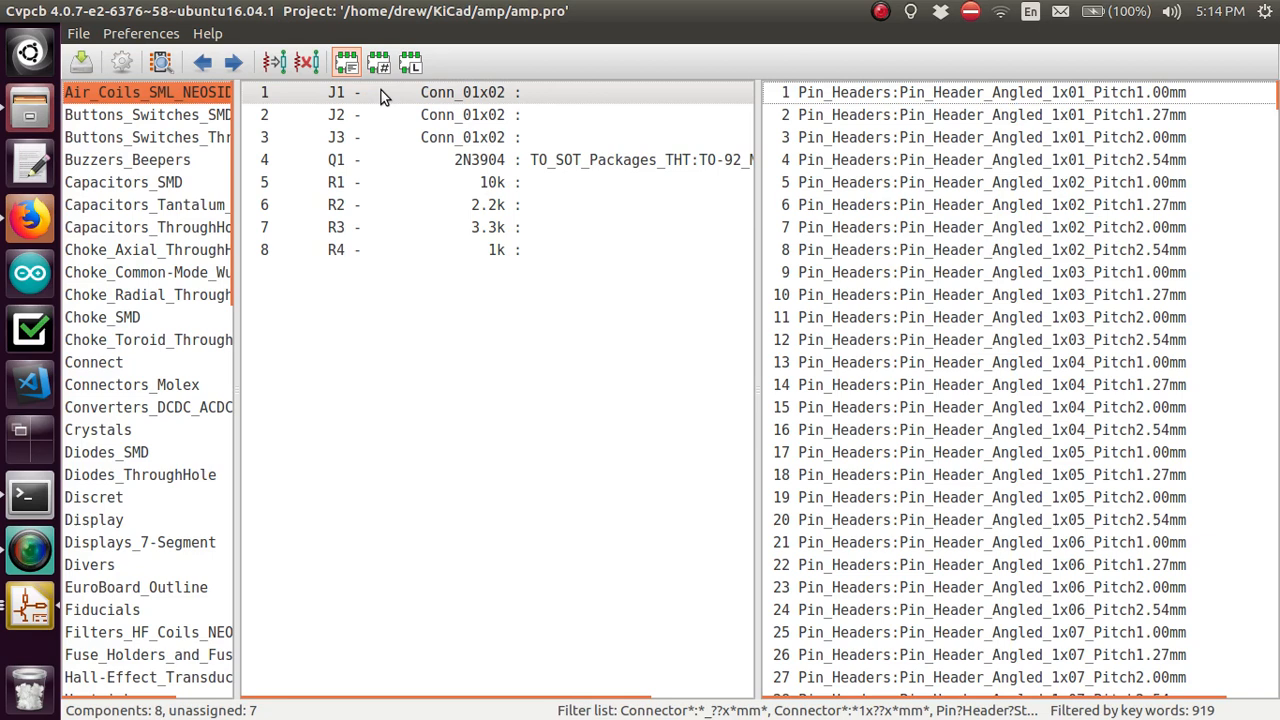
- Select connector J1, checking it against the schematic behind the window
left_click(283, 96)
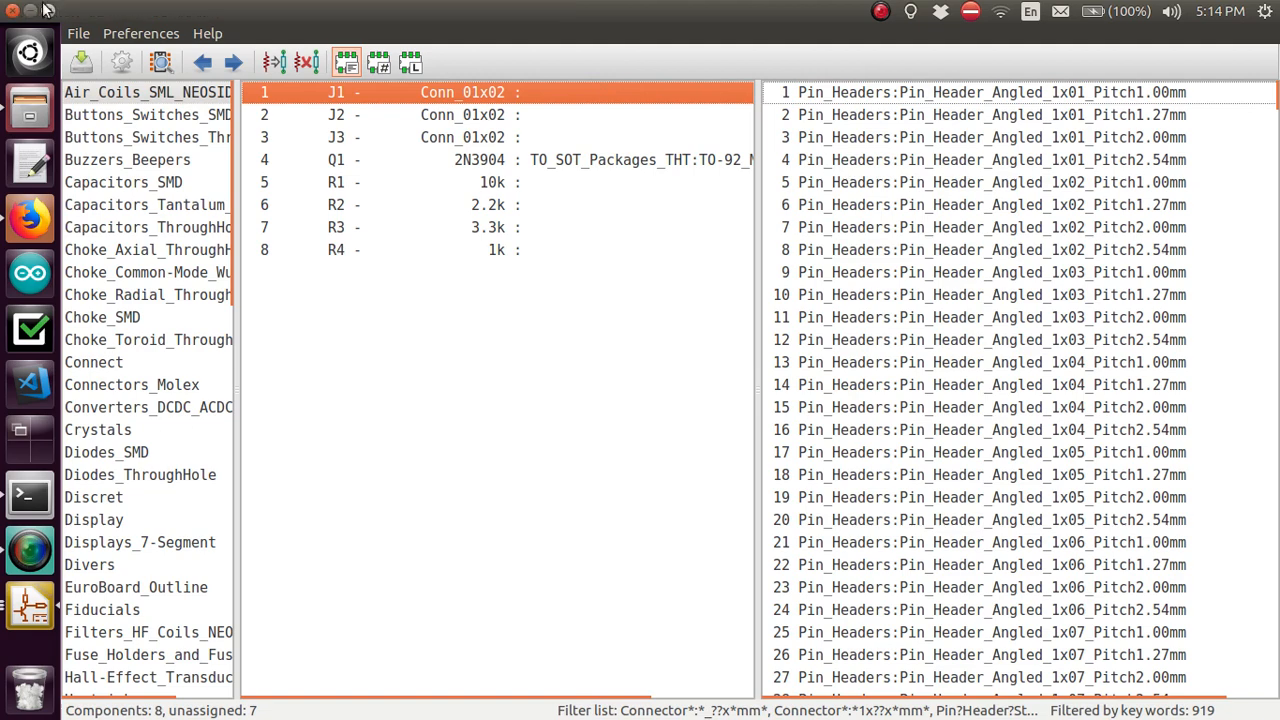
mouse_move(122, 12)
left_mouse_down()
mouse_move(305, 265)
mouse_move(304, 510)
left_mouse_up()
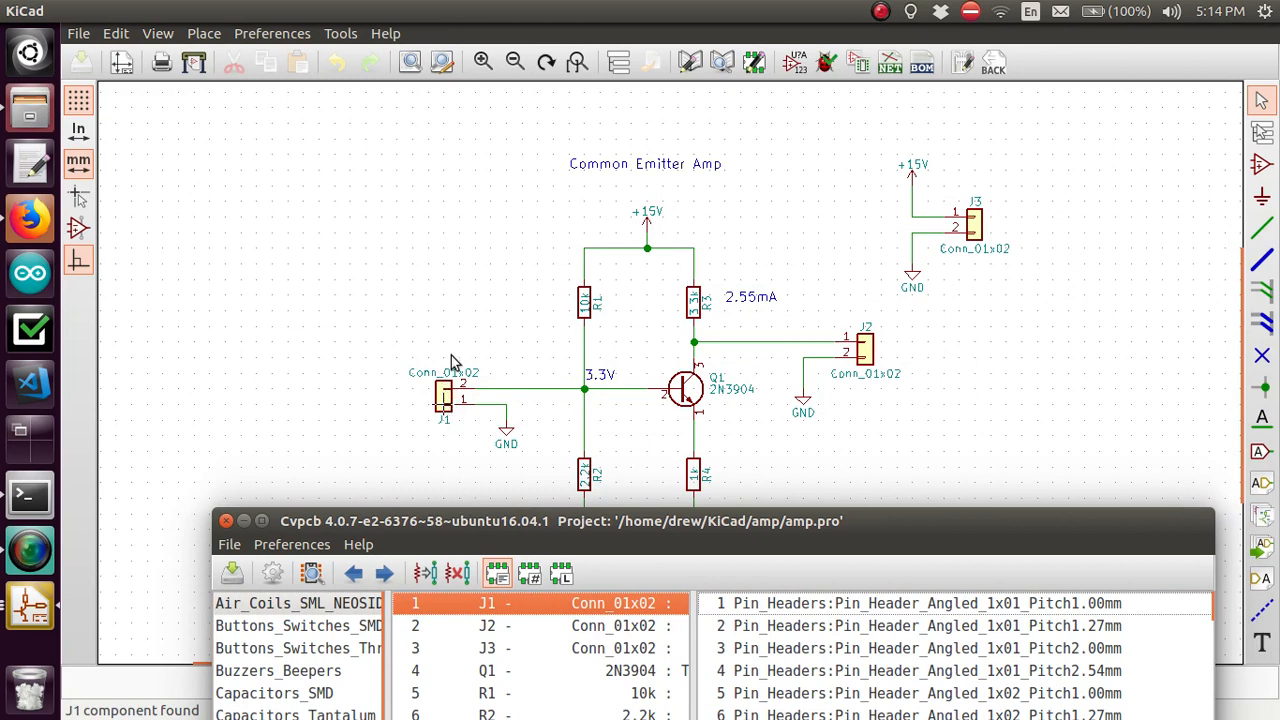
left_click_drag(479, 537, 420, 8)
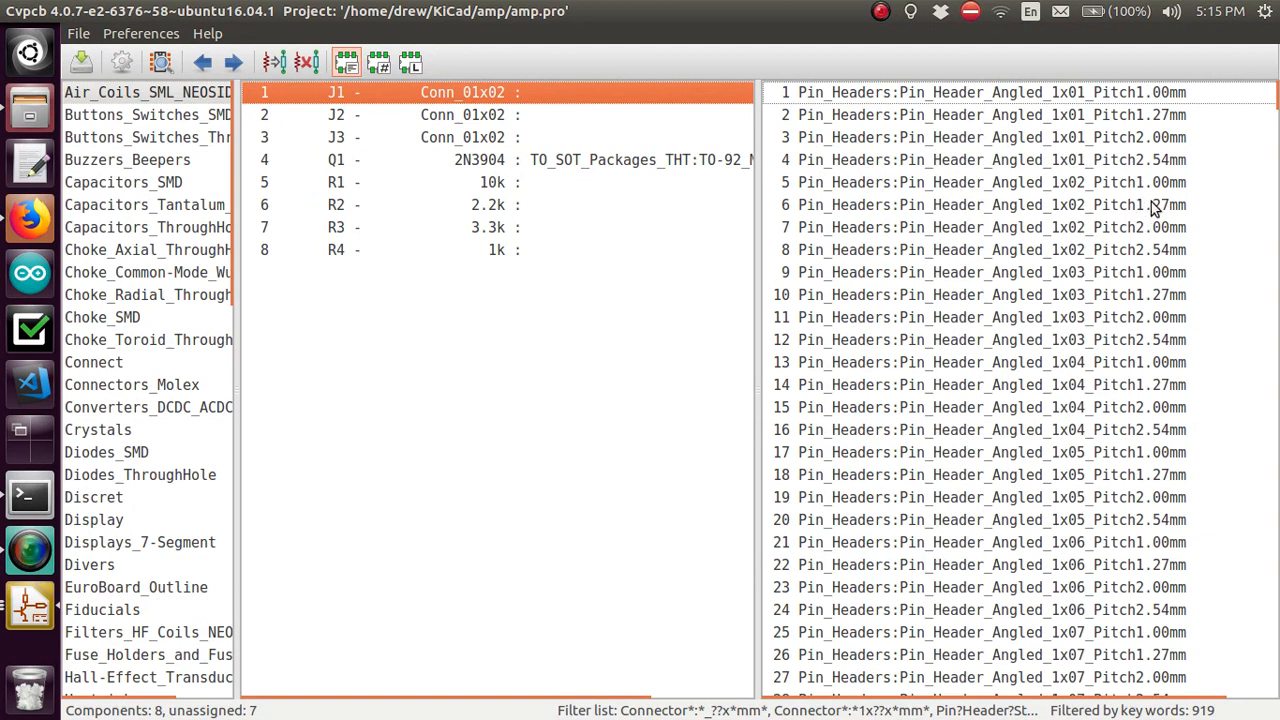
- Assign Pin_Header_Angled_1x02_Pitch1.00mm to connectors J1, J2 and J3
left_click(1052, 206)
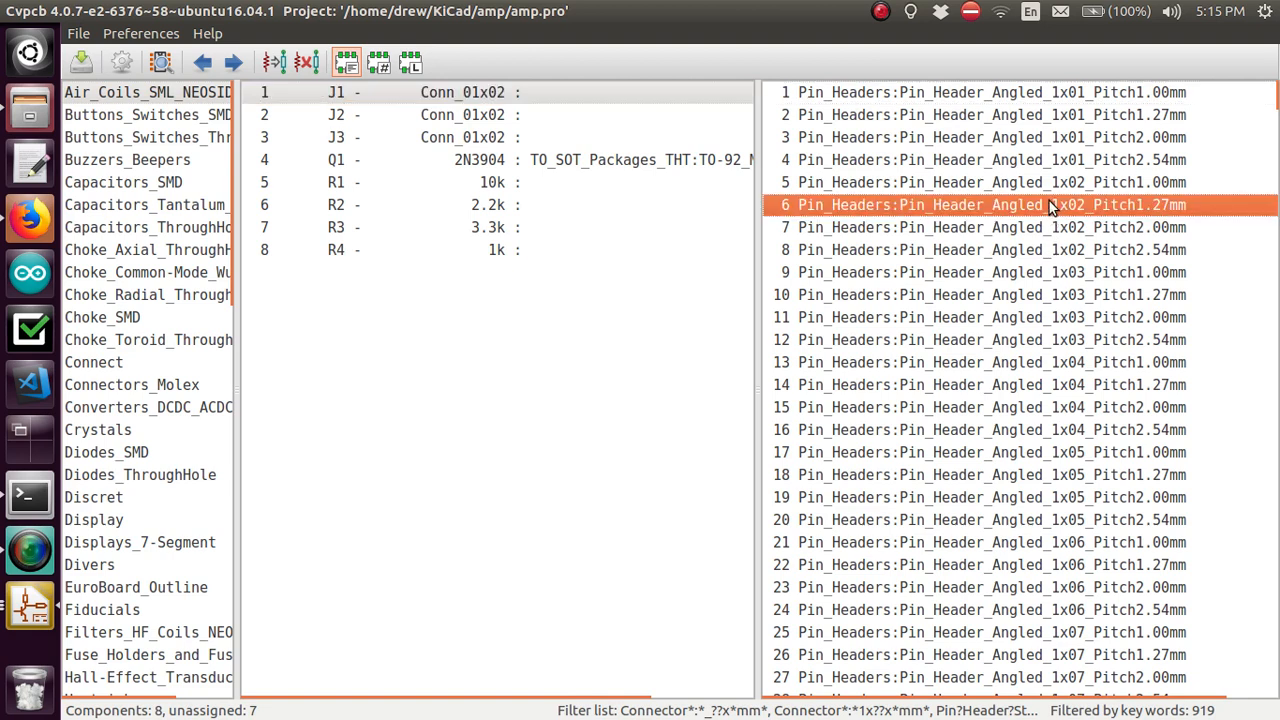
left_click(1046, 181)
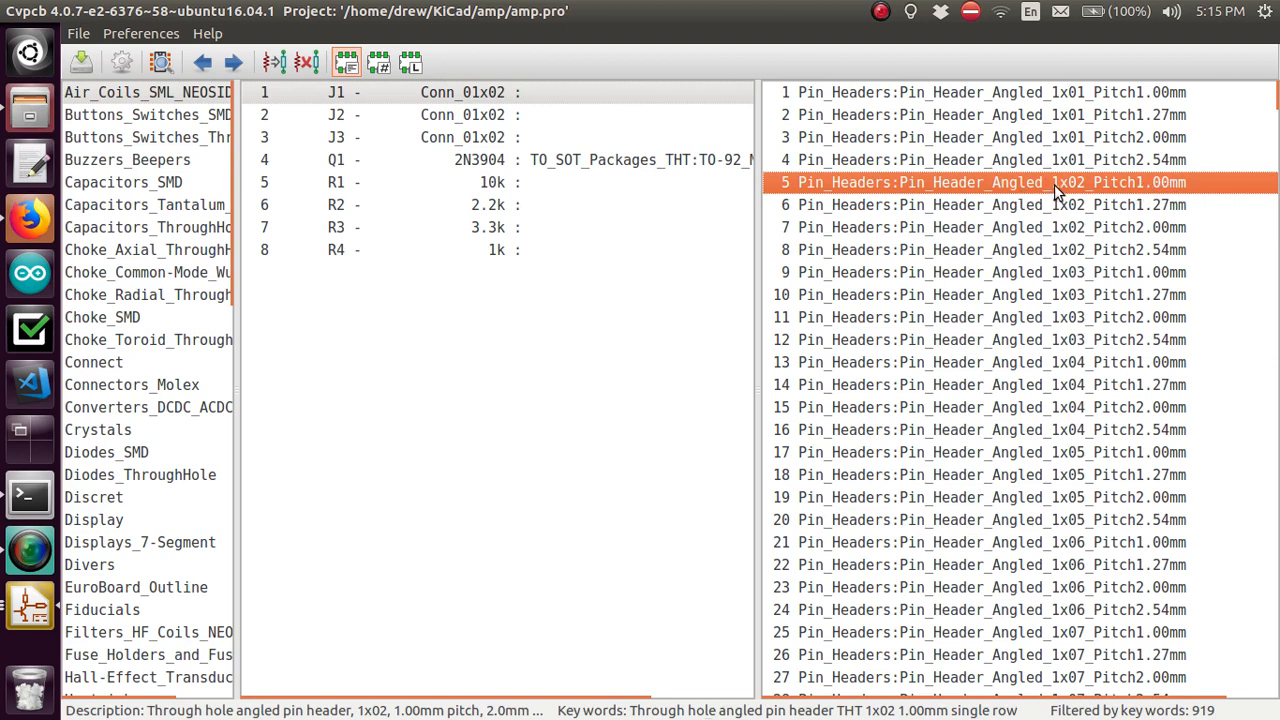
double_click(955, 188)
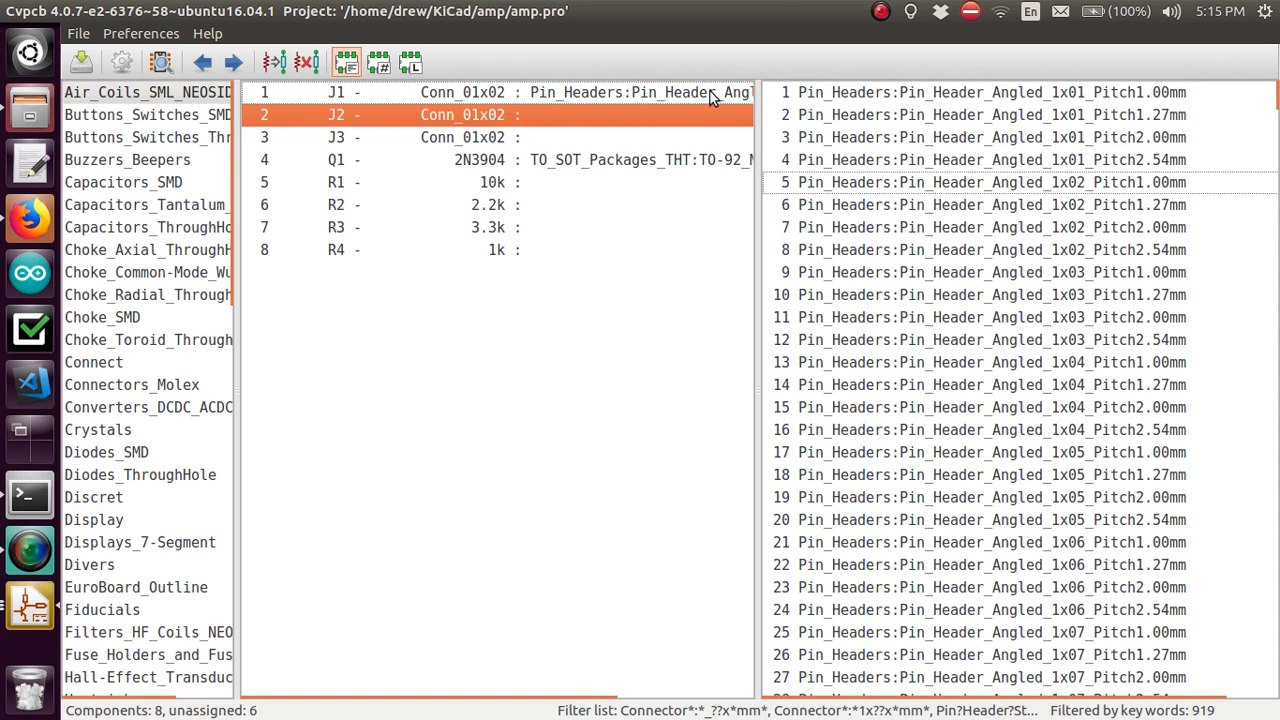
double_click(985, 188)
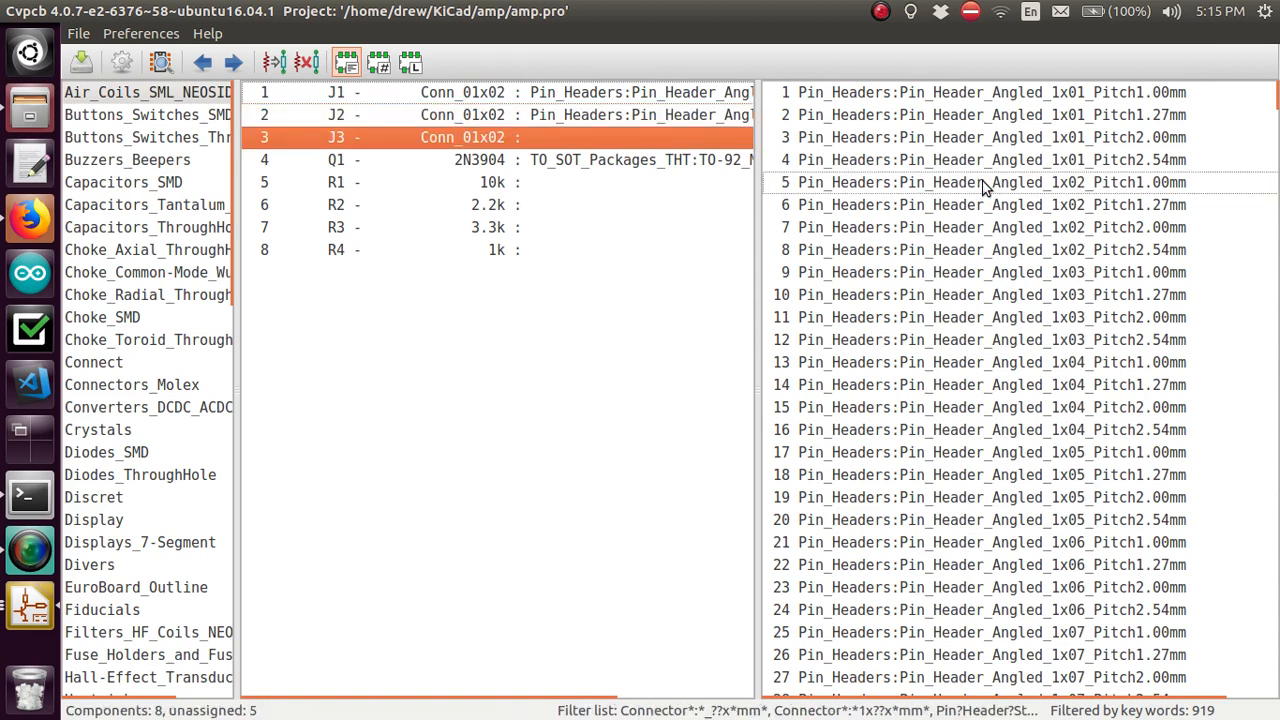
double_click(985, 188)
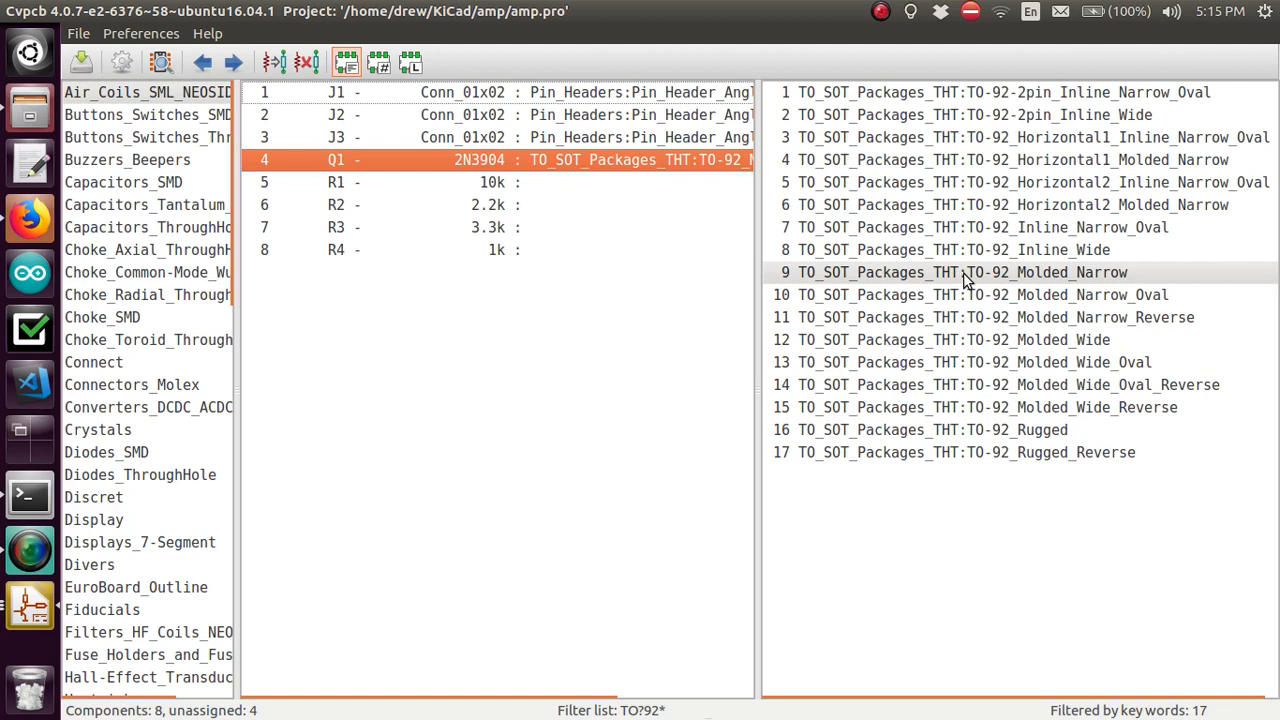
- Give Q1 the TO-92_Molded_Narrow package and R1–R4 the Resistors_SMD:R_0402 footprint
double_click(965, 272)
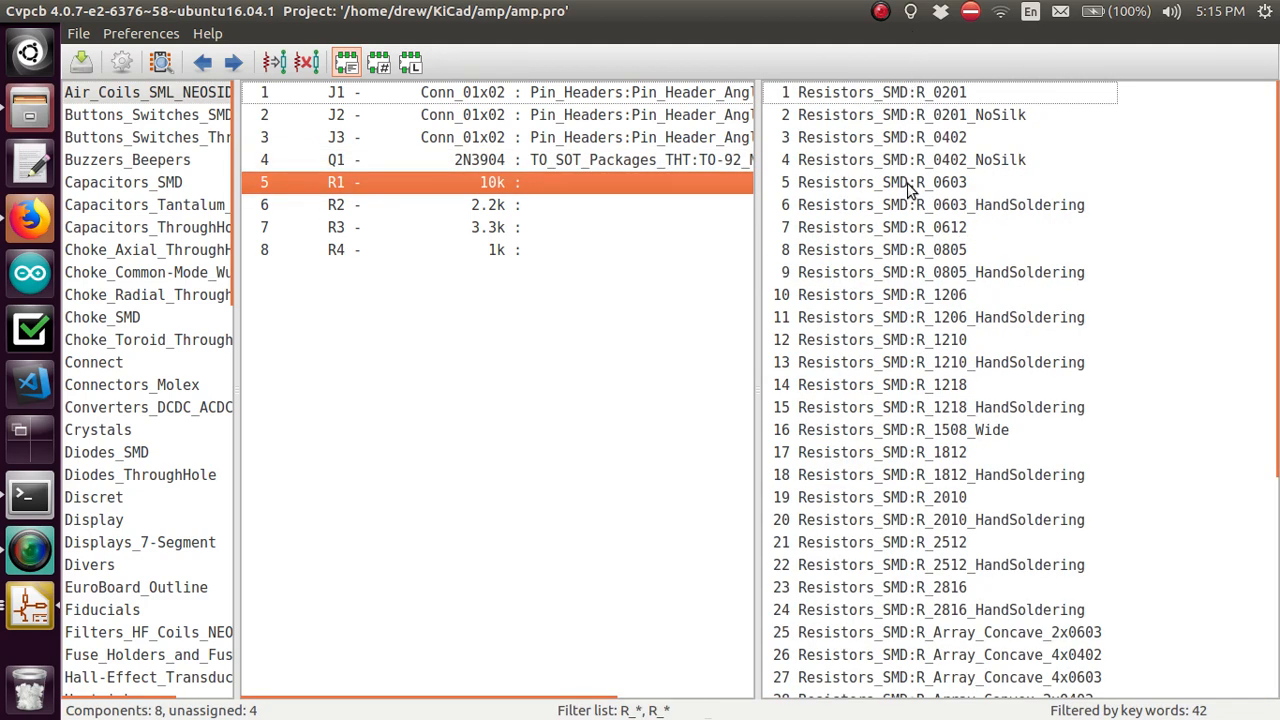
scroll(910, 190, "down", 3)
scroll(910, 190, "down", 2)
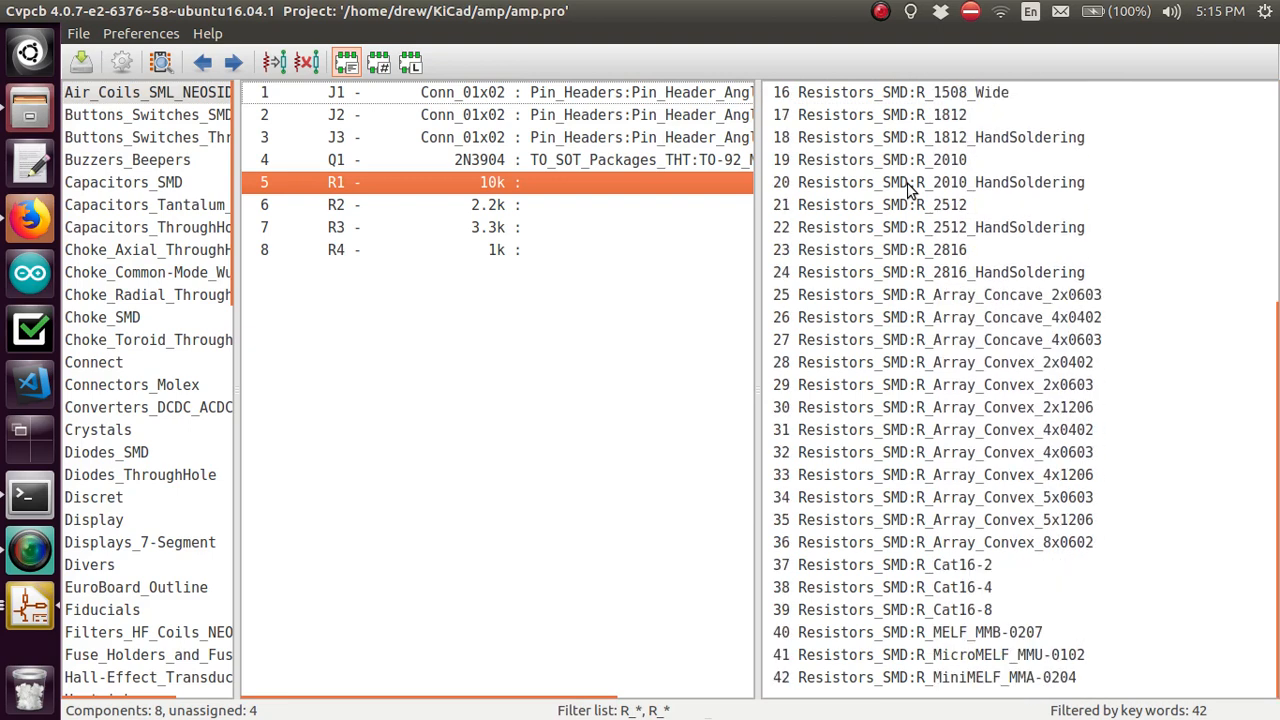
scroll(910, 190, "up", 1)
scroll(910, 190, "up", 1)
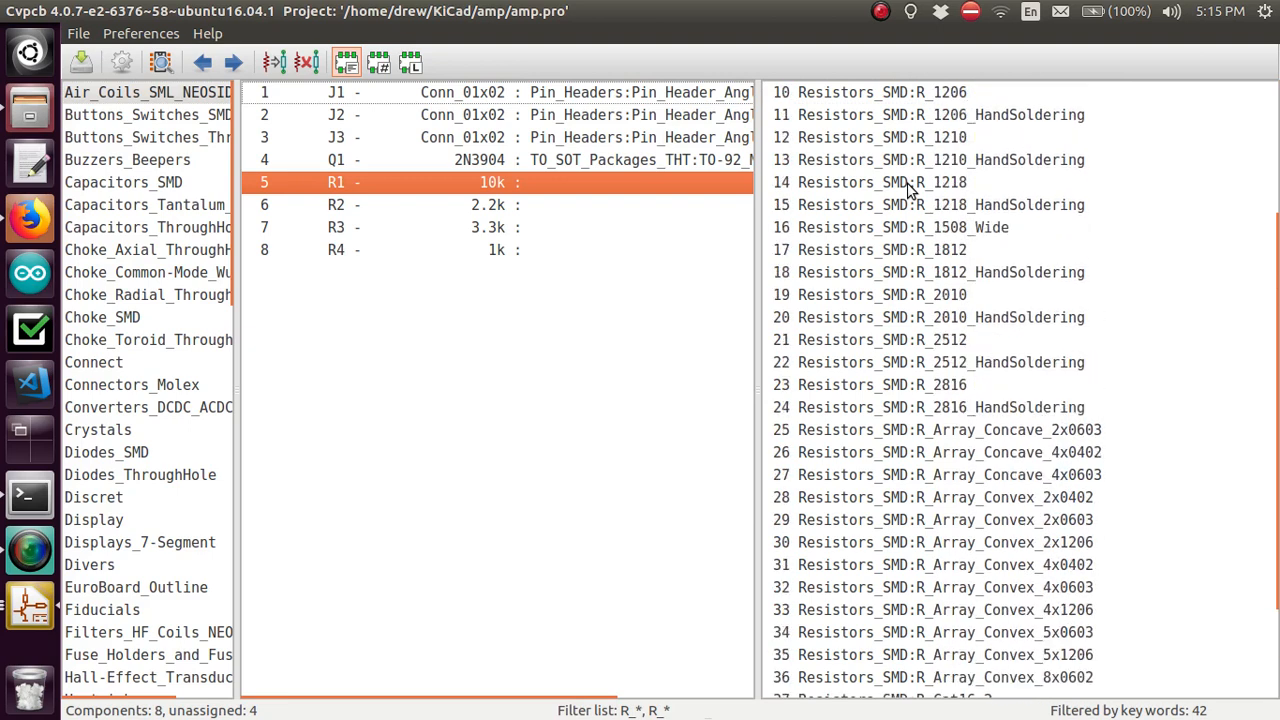
scroll(910, 190, "up", 2)
scroll(910, 190, "down", 3)
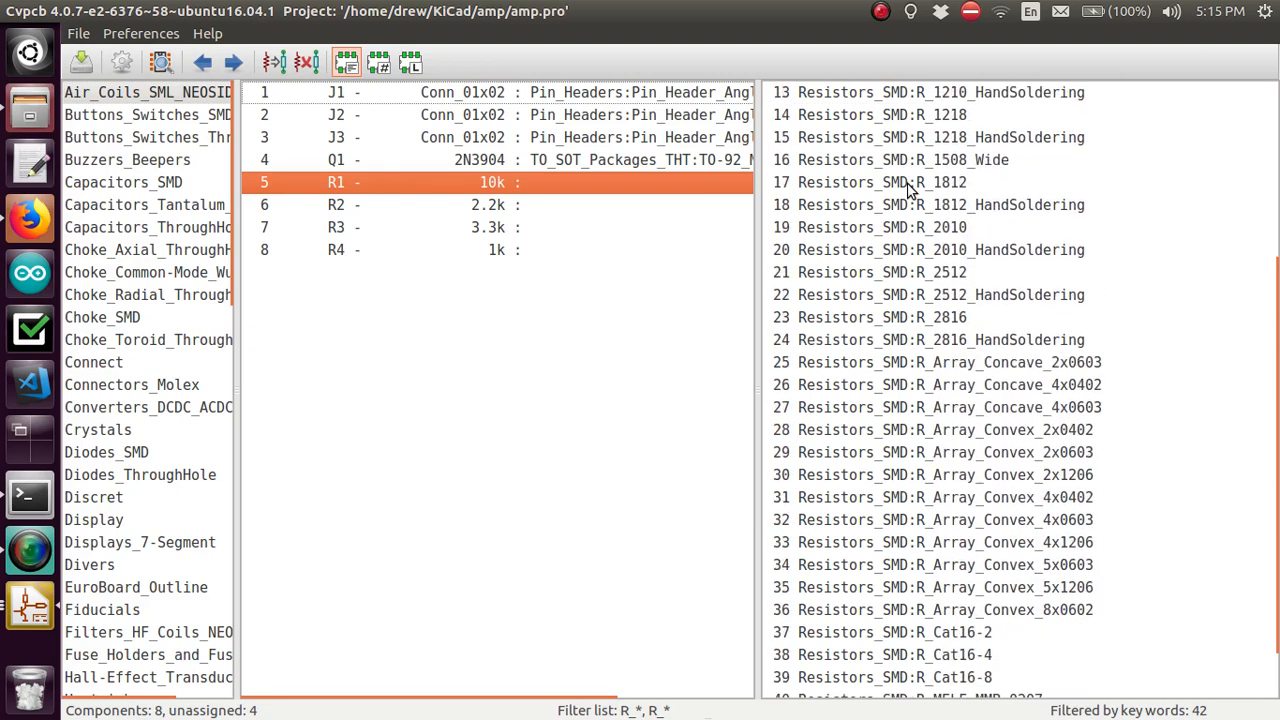
scroll(910, 190, "down", 1)
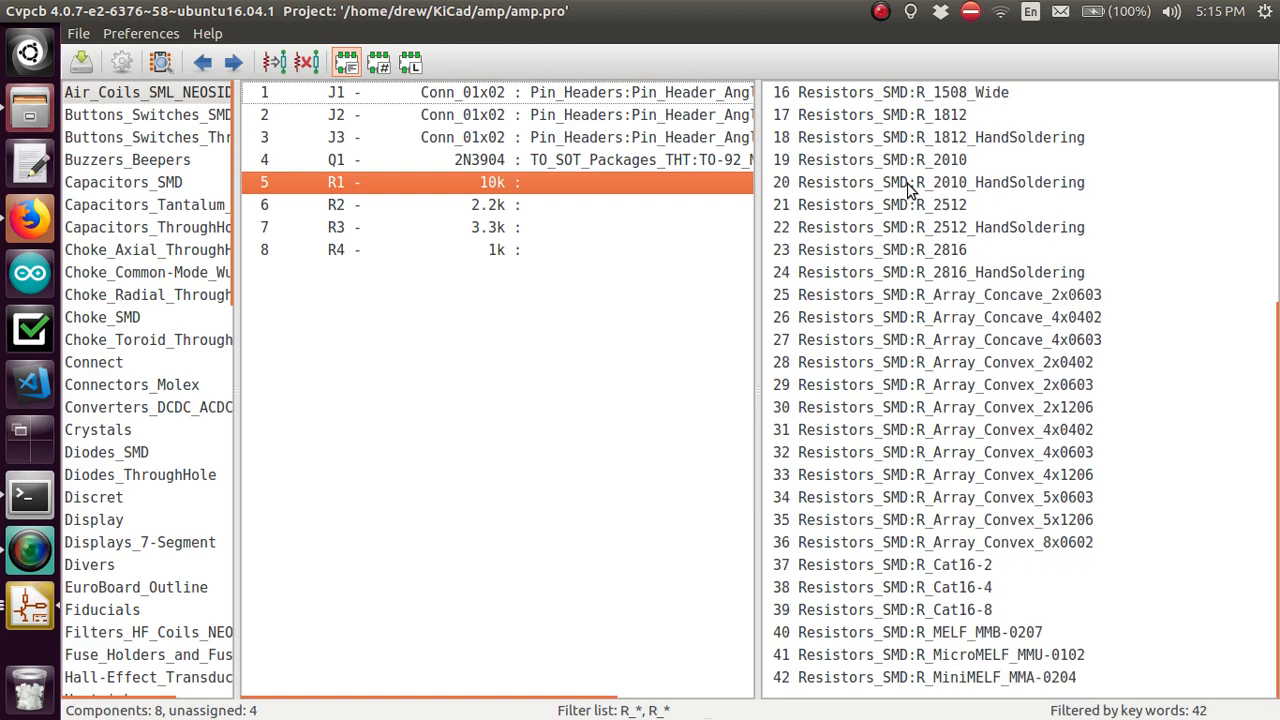
scroll(910, 190, "up", 5)
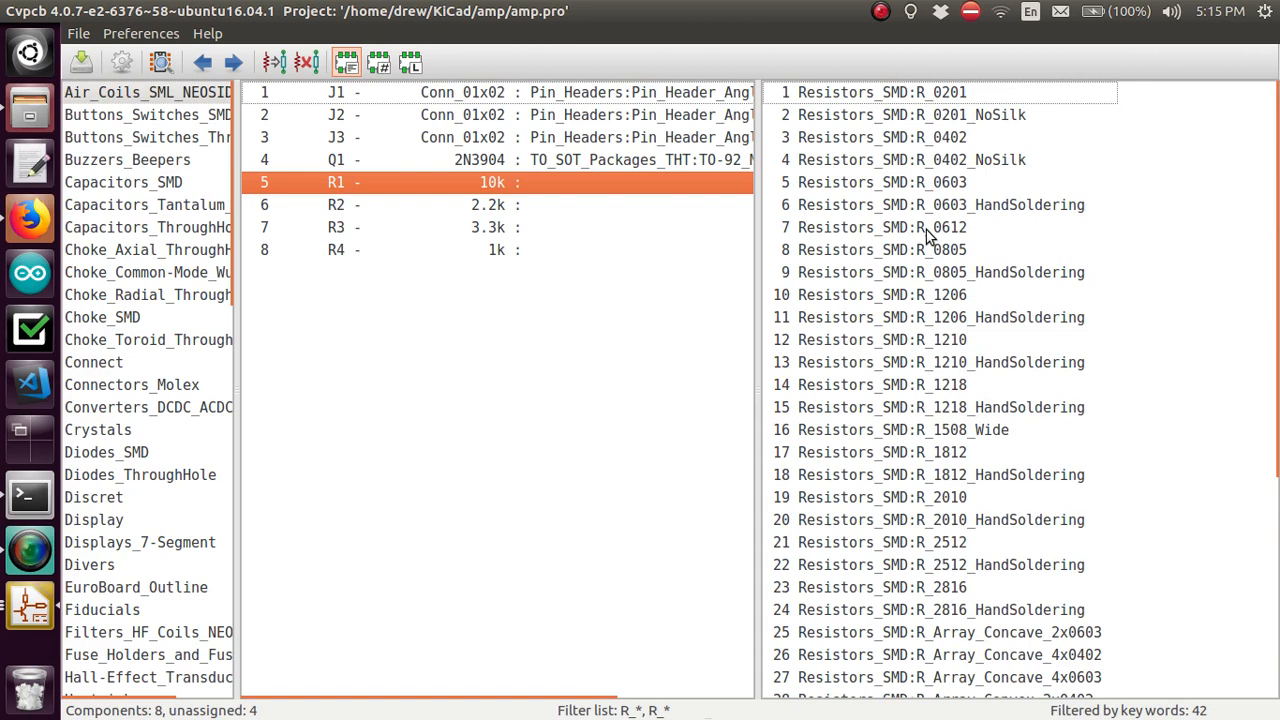
double_click(924, 145)
double_click(924, 145)
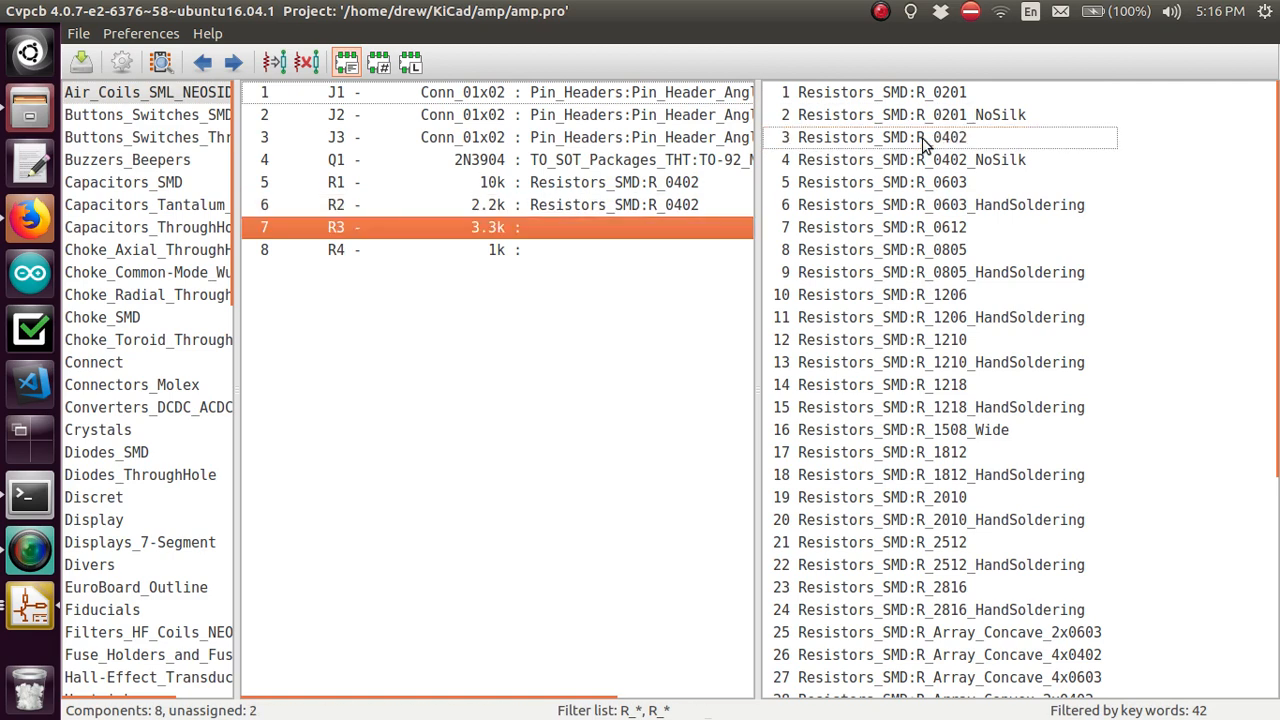
double_click(924, 145)
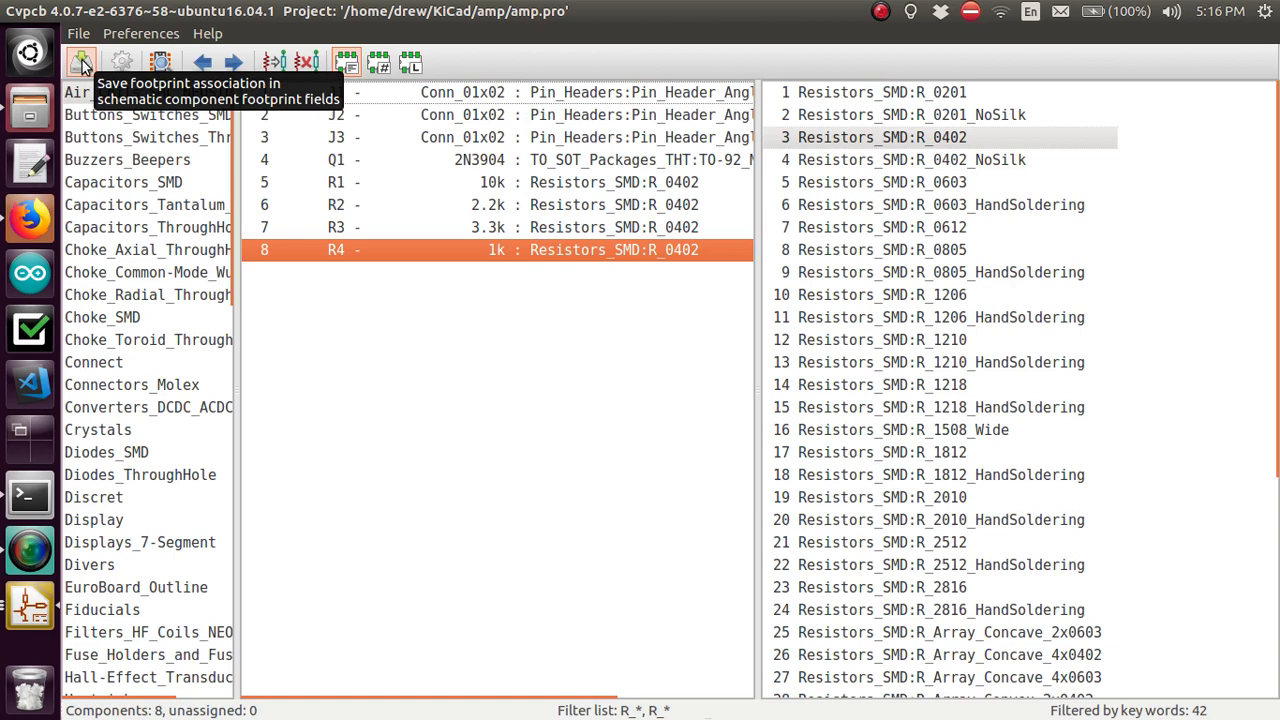
- Save the footprint associations to the schematic and close CvPcb
left_click(82, 64)
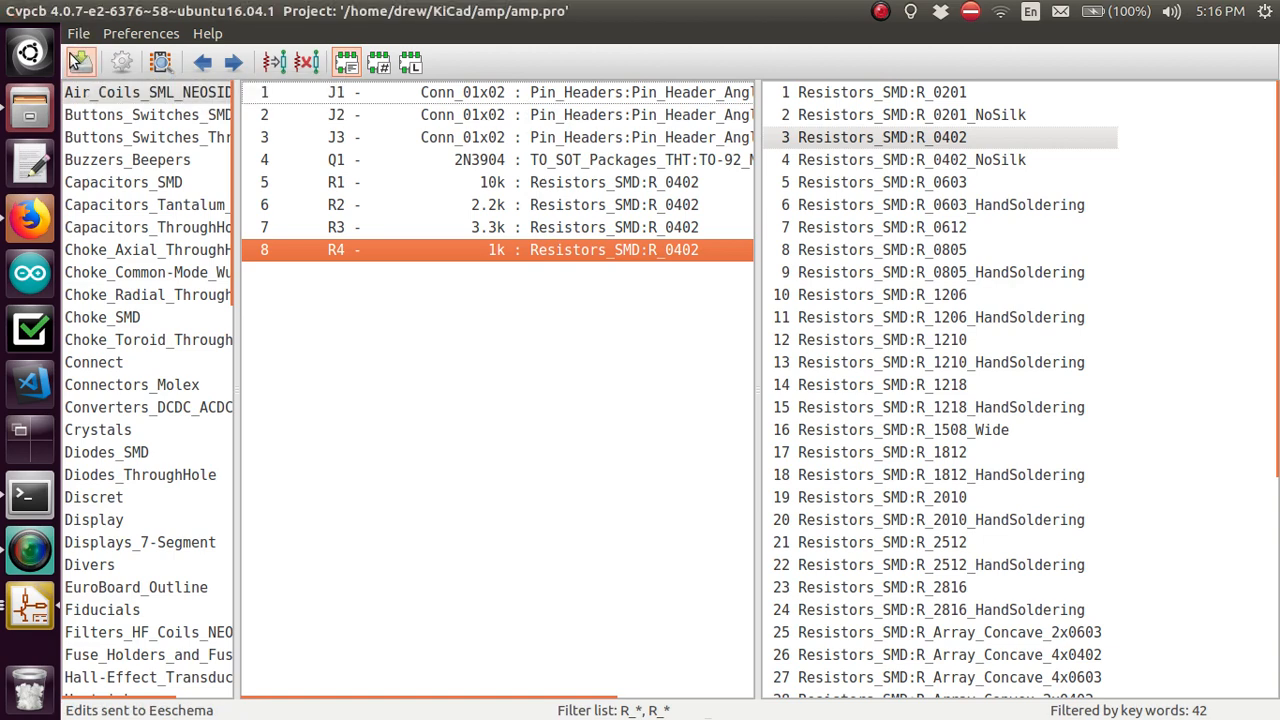
left_click(13, 11)
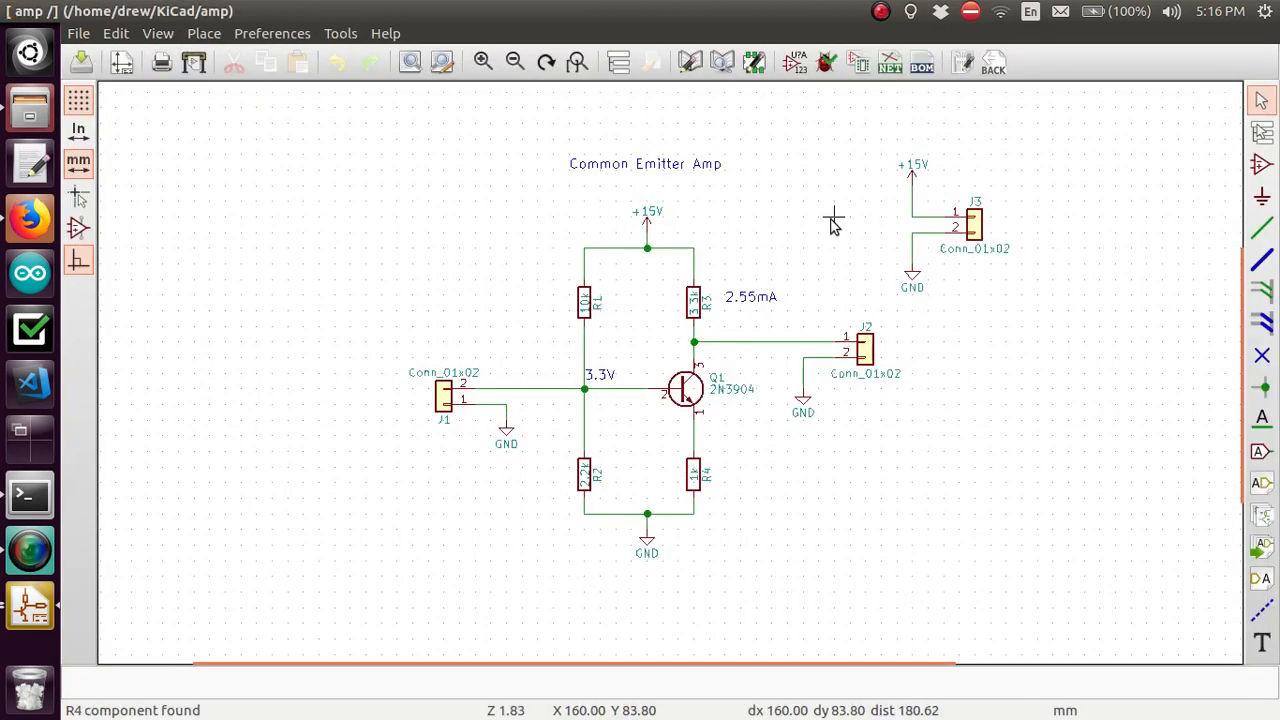
- Run Pcbnew on the empty amp board, start netlist import, then return to Eeschema
left_click(963, 66)
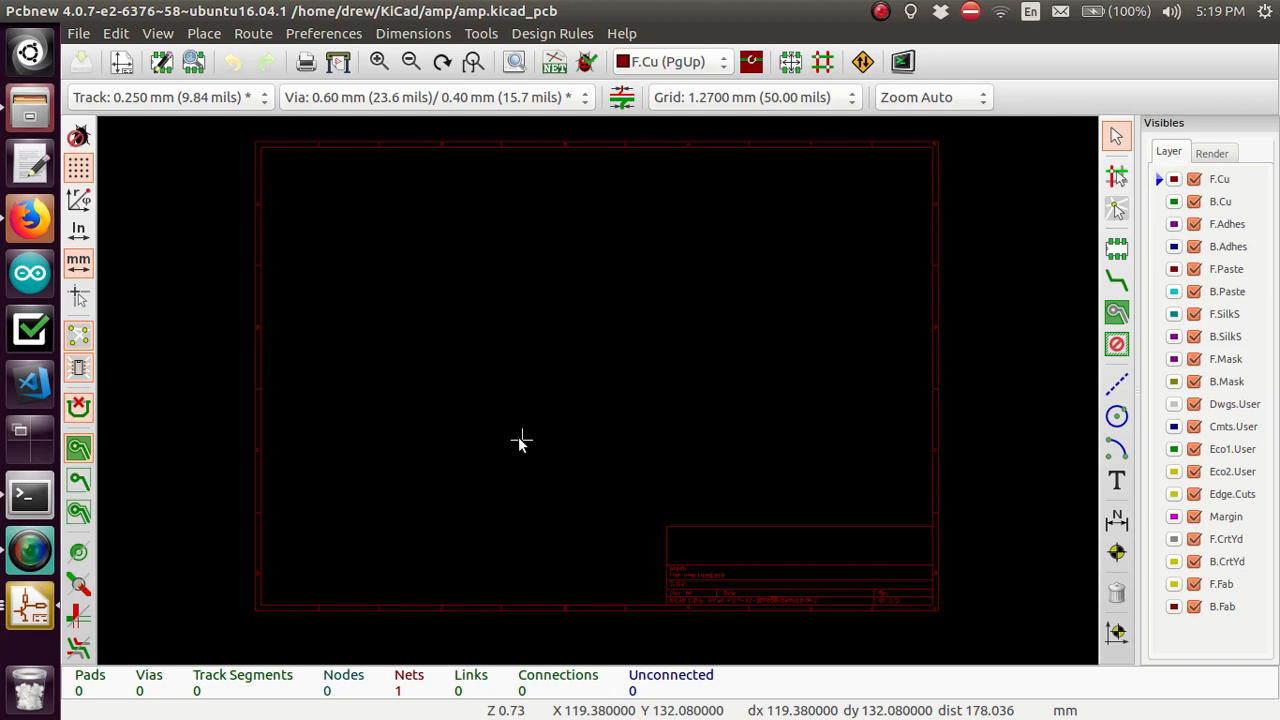
left_click(556, 63)
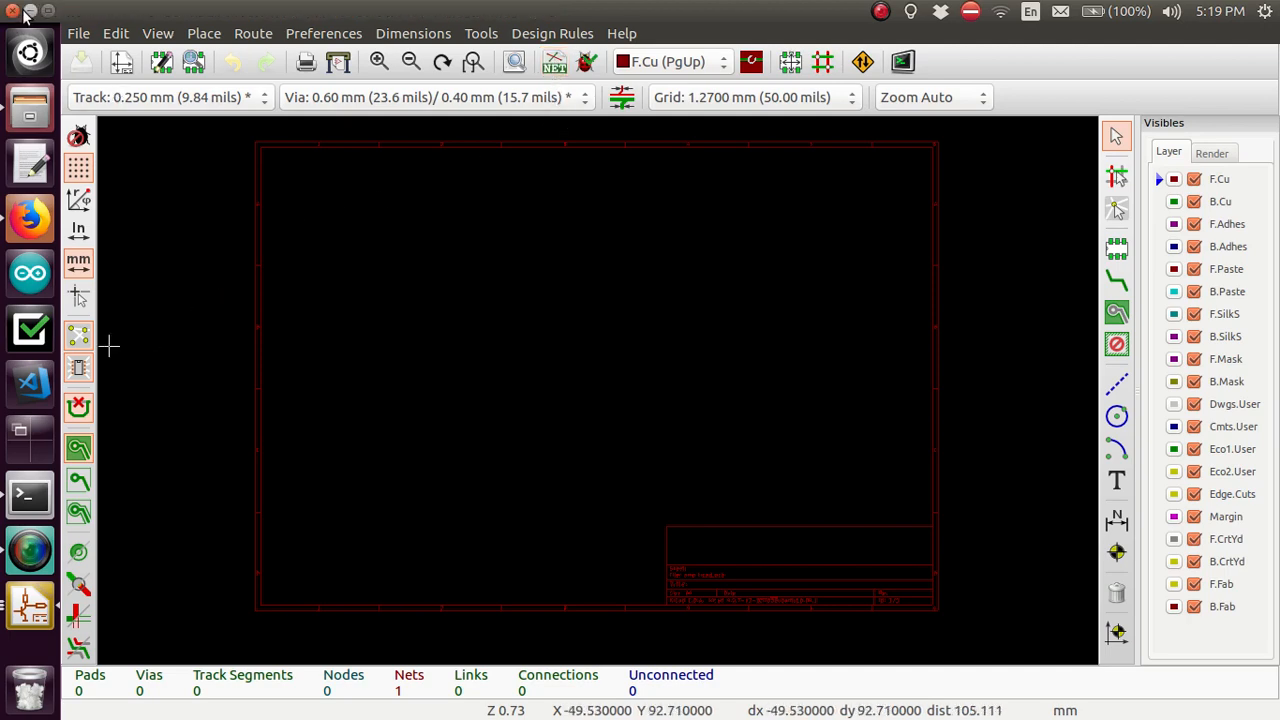
left_click(30, 607)
left_click(240, 363)
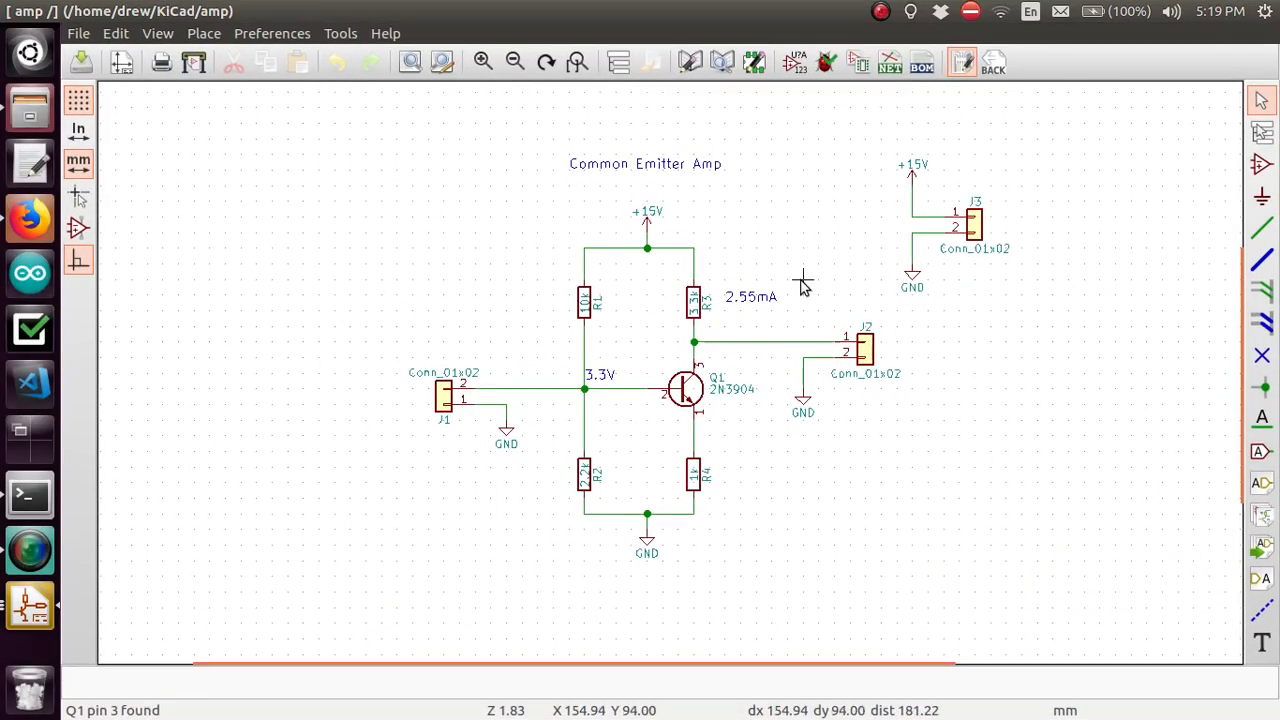
- Regenerate the netlist in Pcbnew Default format and save it as amp.net
left_click(888, 66)
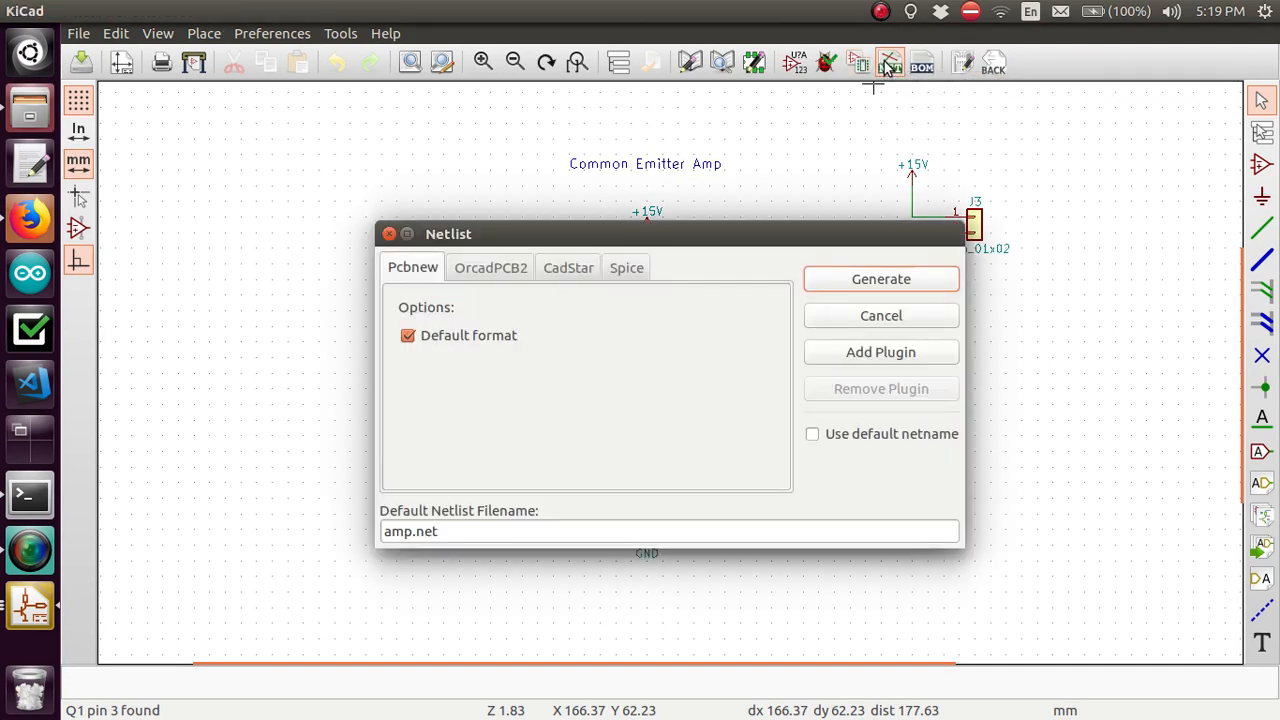
left_click(836, 282)
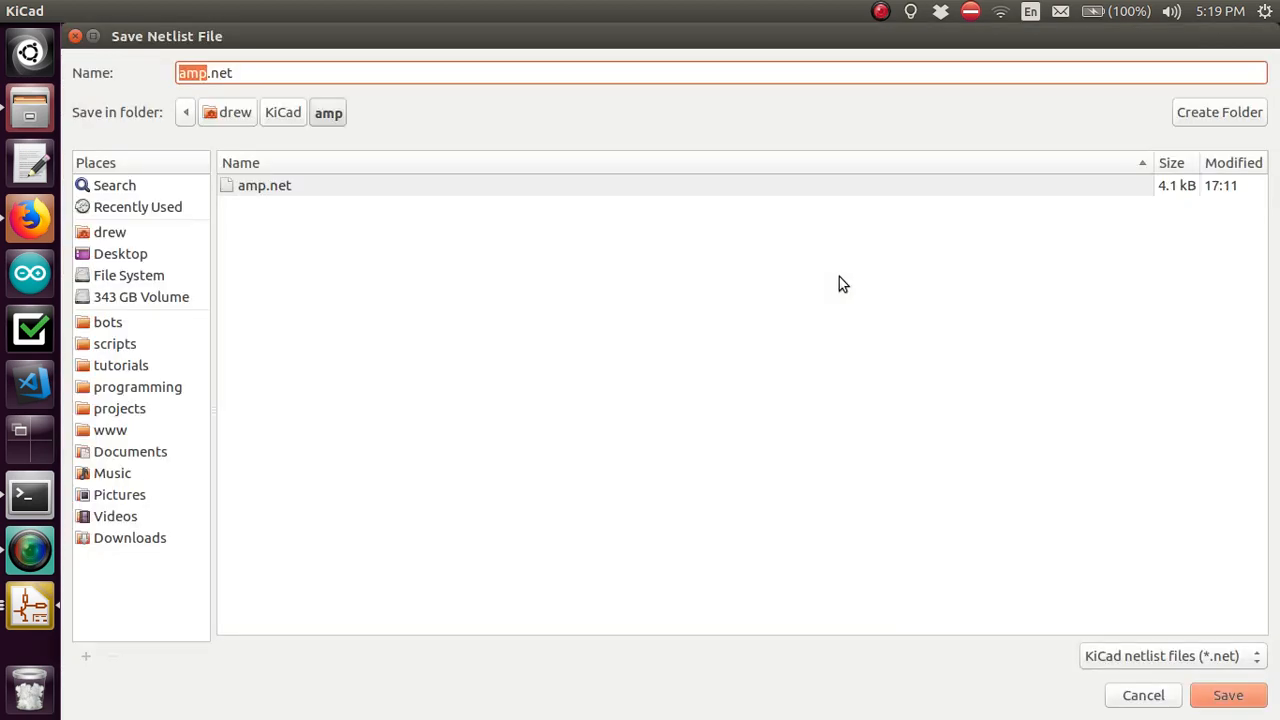
left_click(1228, 695)
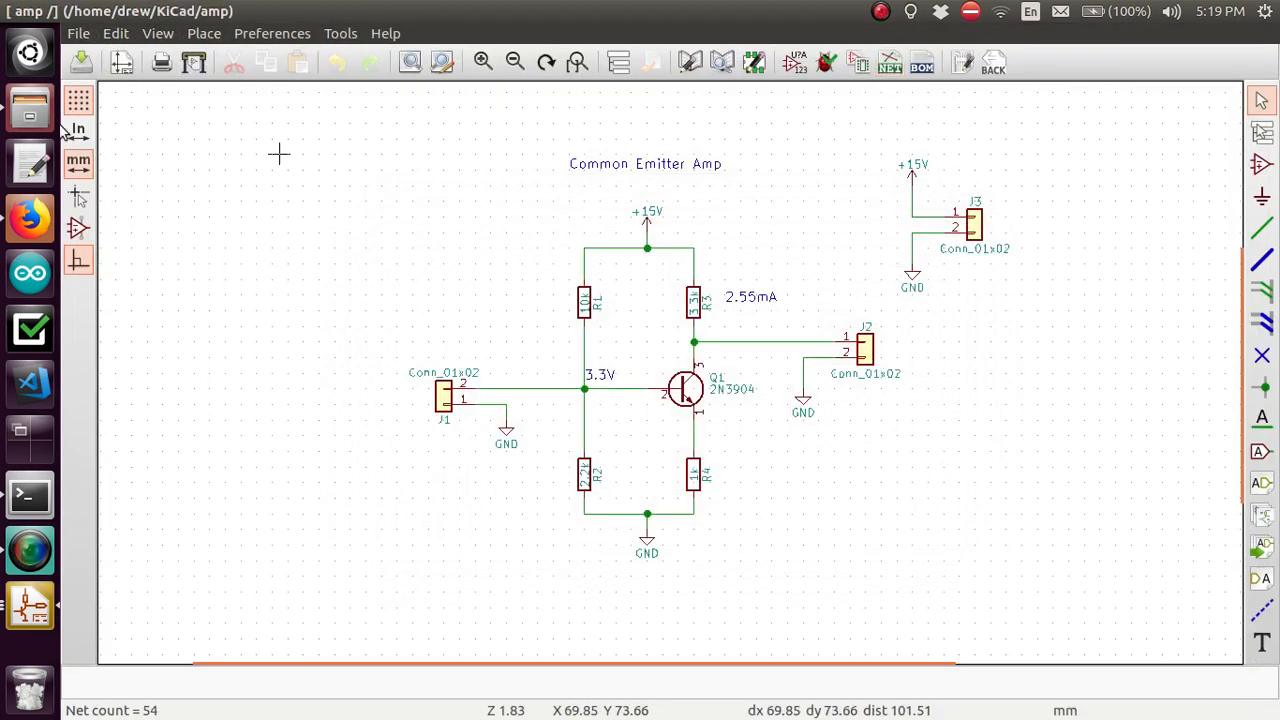
left_click(26, 110)
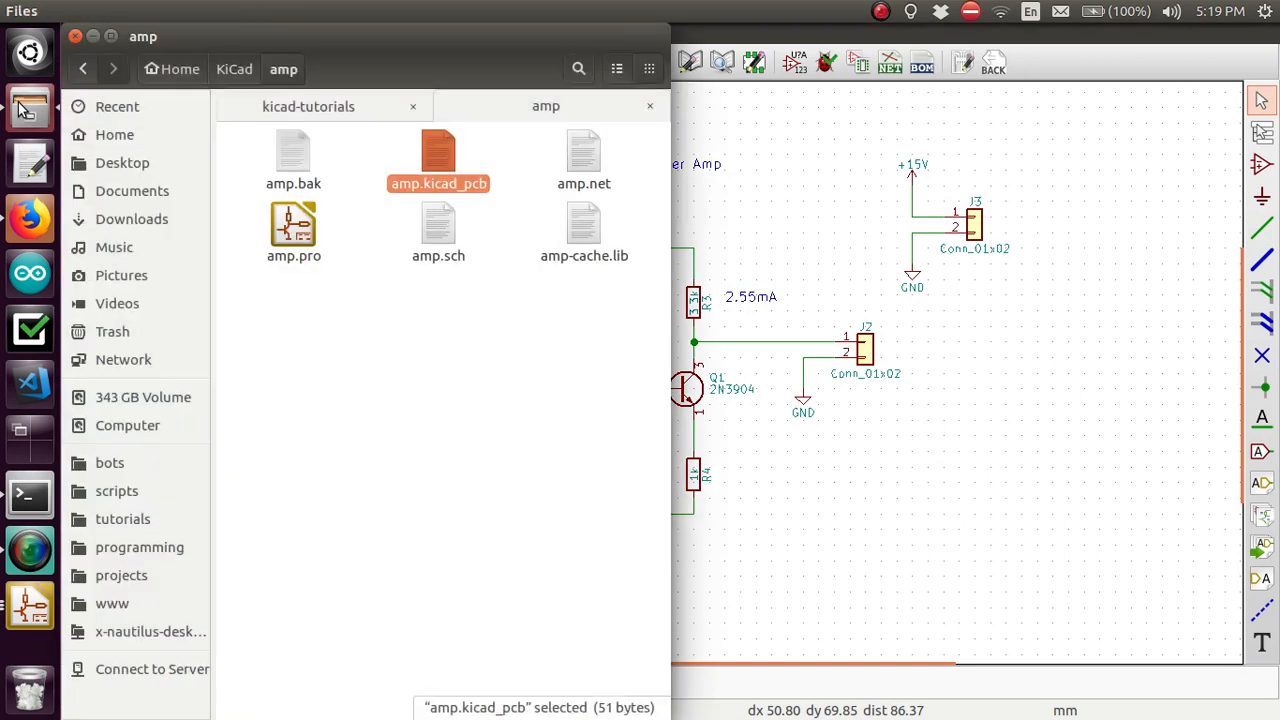
left_click(586, 163)
double_click(588, 163)
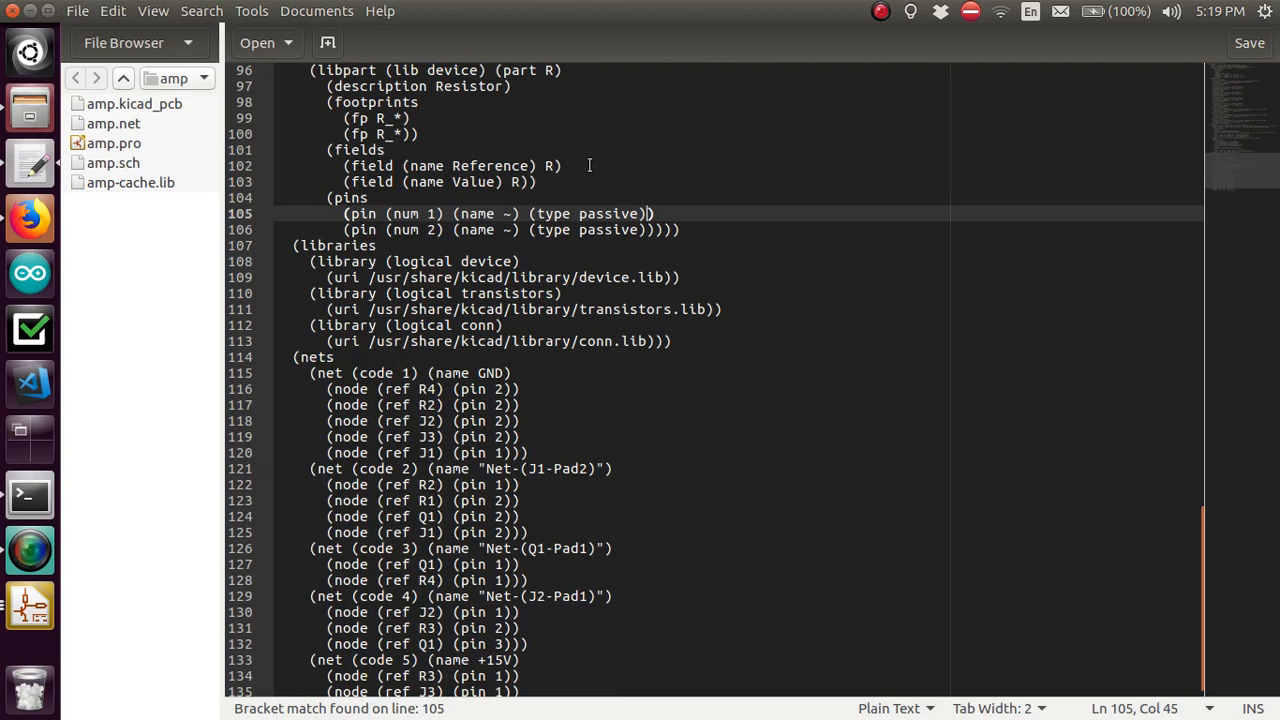
scroll(589, 165, "up", 1)
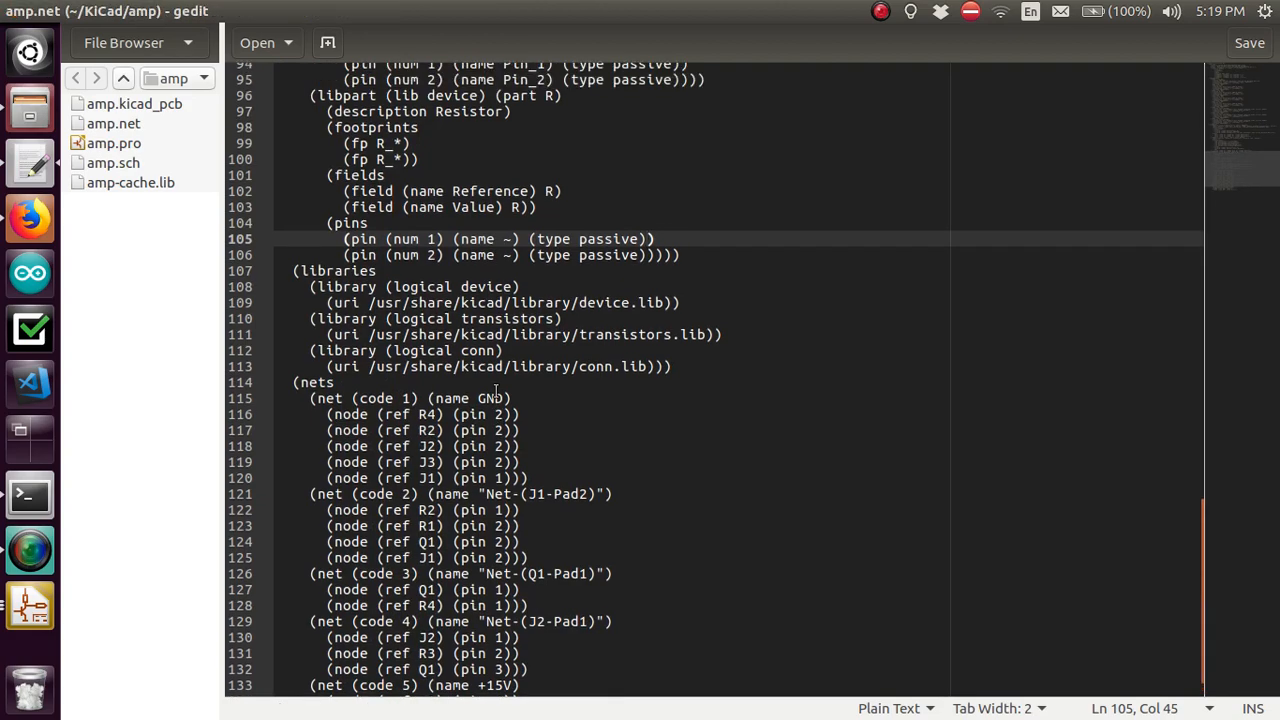
scroll(589, 165, "up", 2)
scroll(494, 390, "up", 10)
scroll(494, 390, "up", 9)
scroll(494, 390, "up", 10)
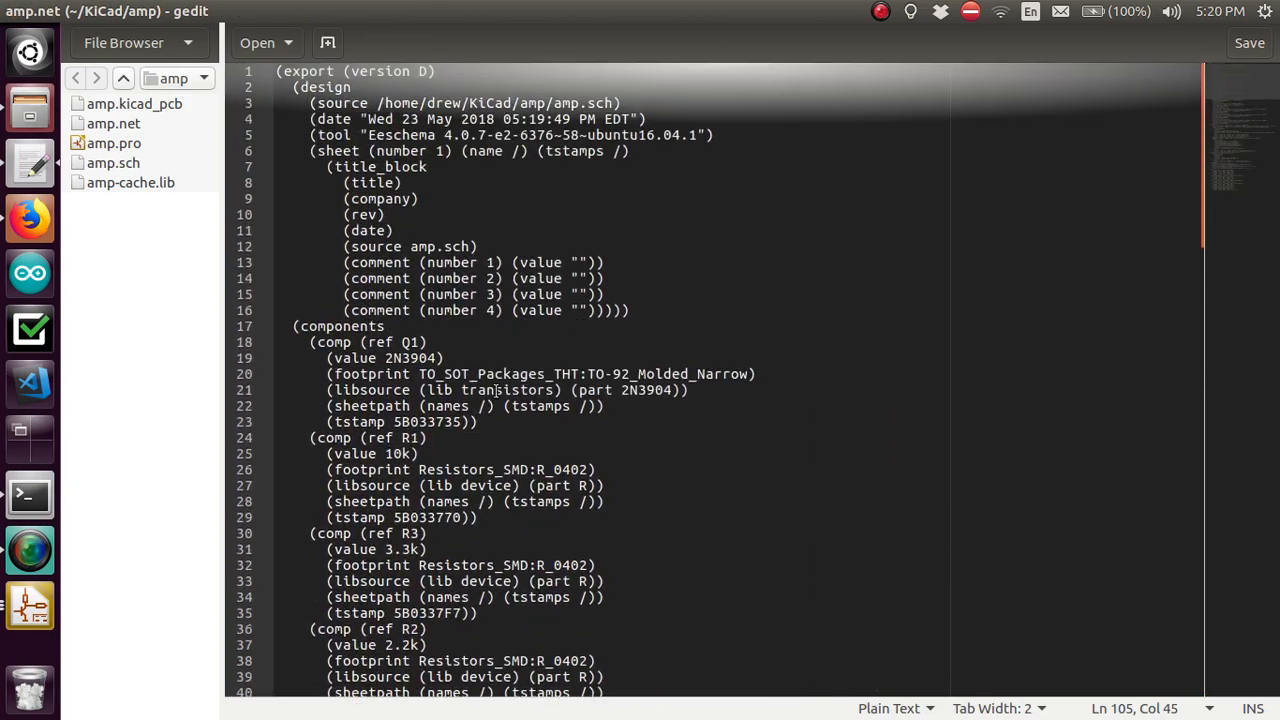
scroll(494, 390, "down", 3)
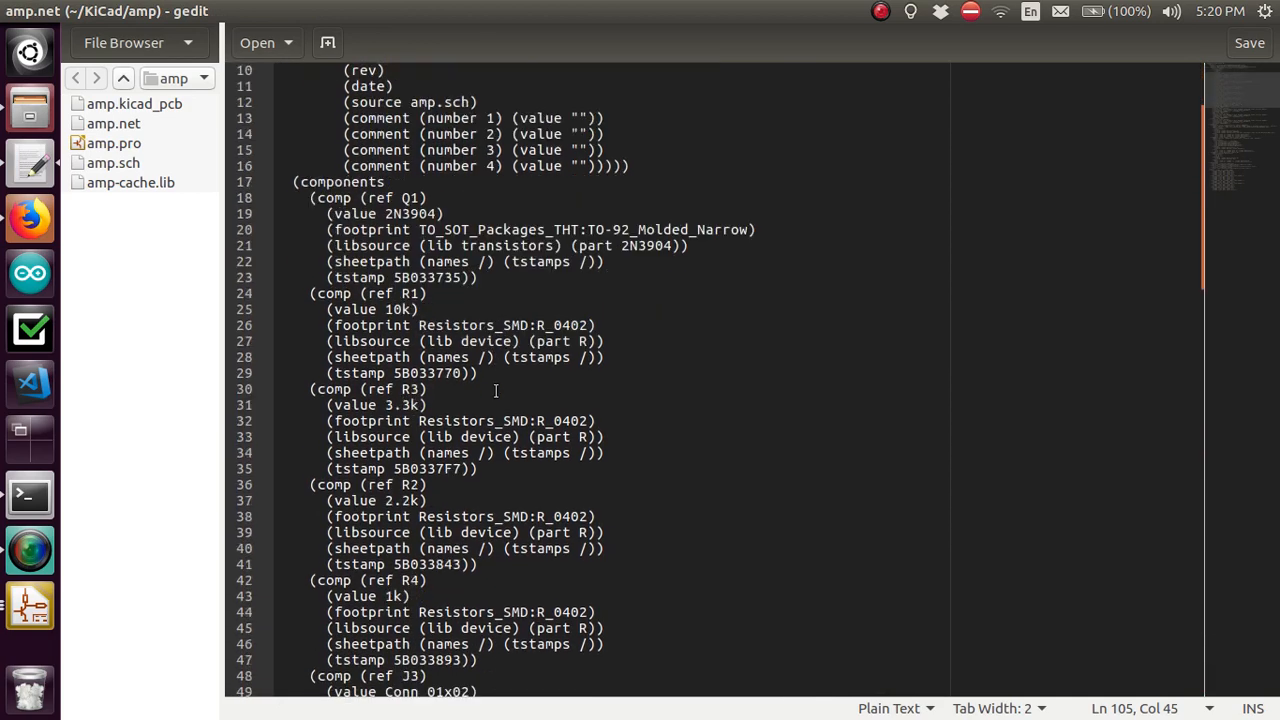
scroll(495, 392, "down", 2)
left_click(326, 421)
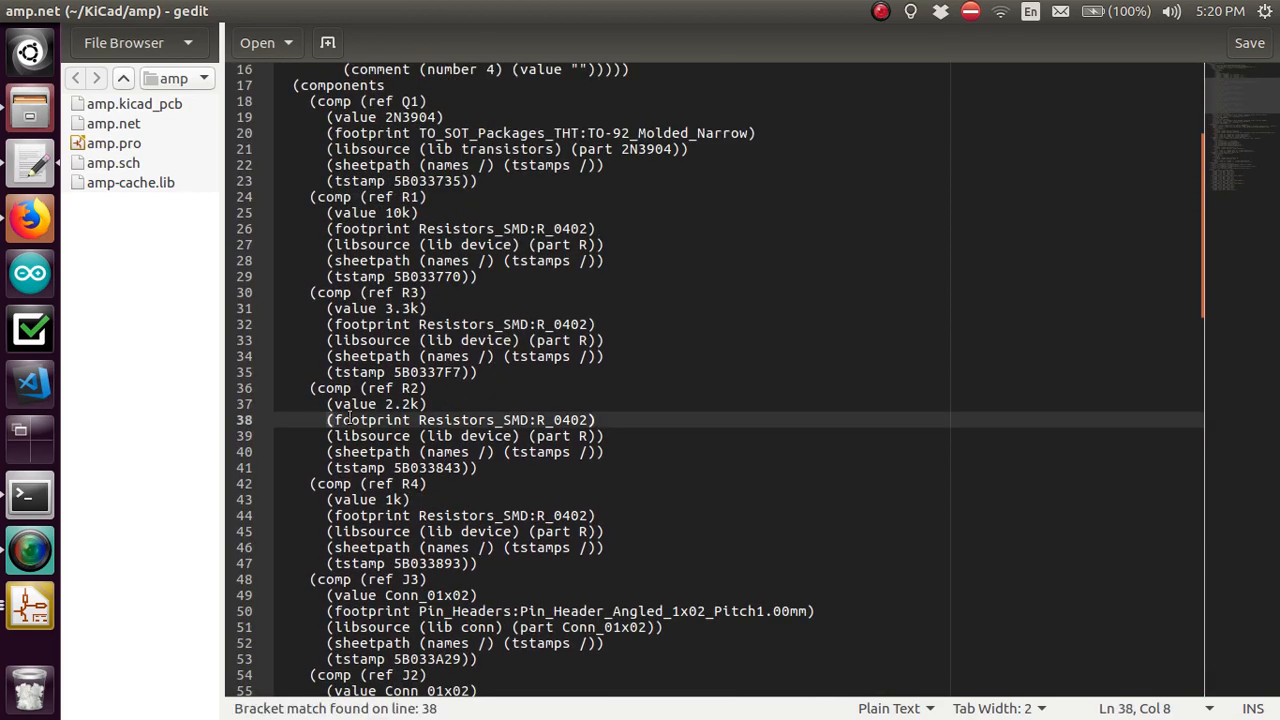
left_click(607, 420)
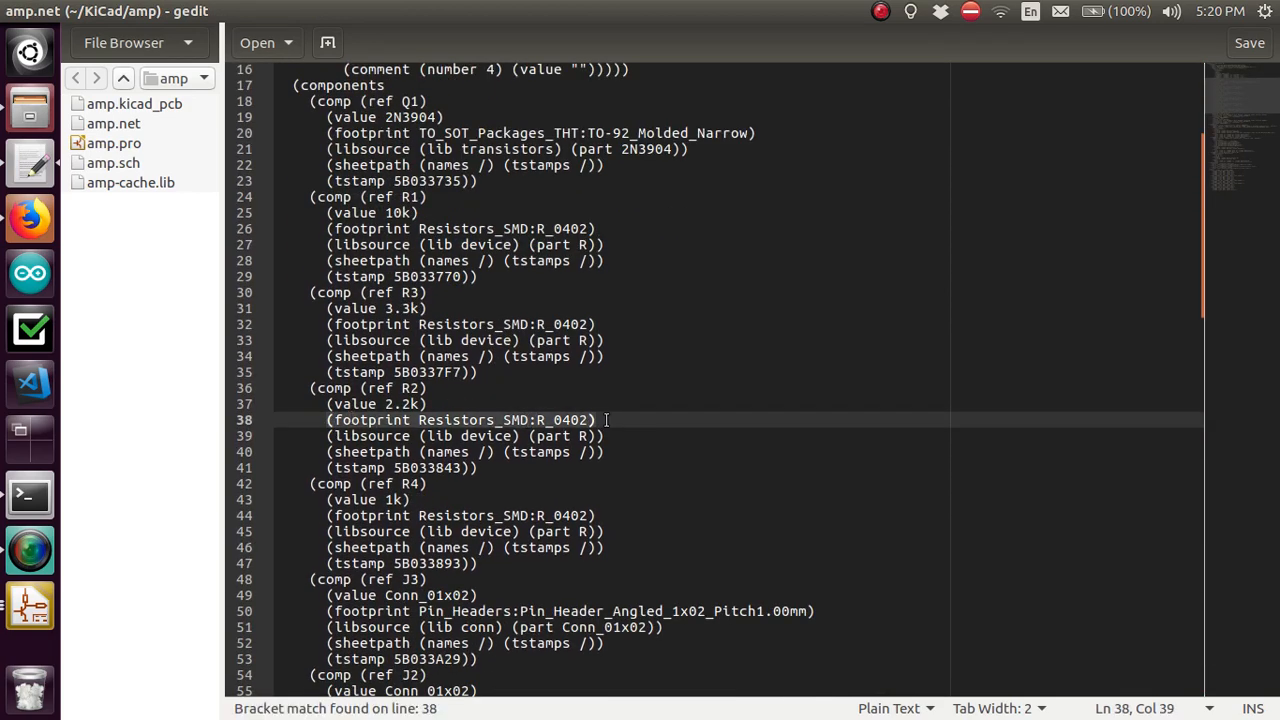
left_click_drag(607, 420, 341, 407)
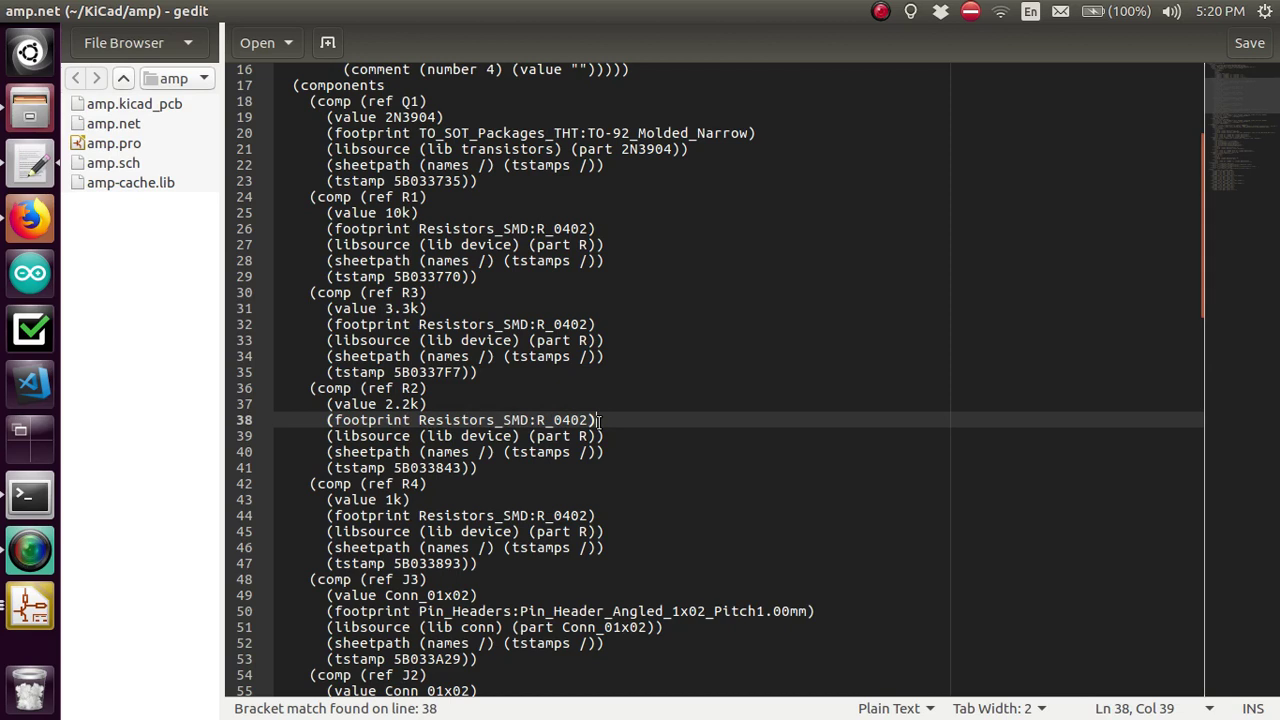
left_click(341, 405)
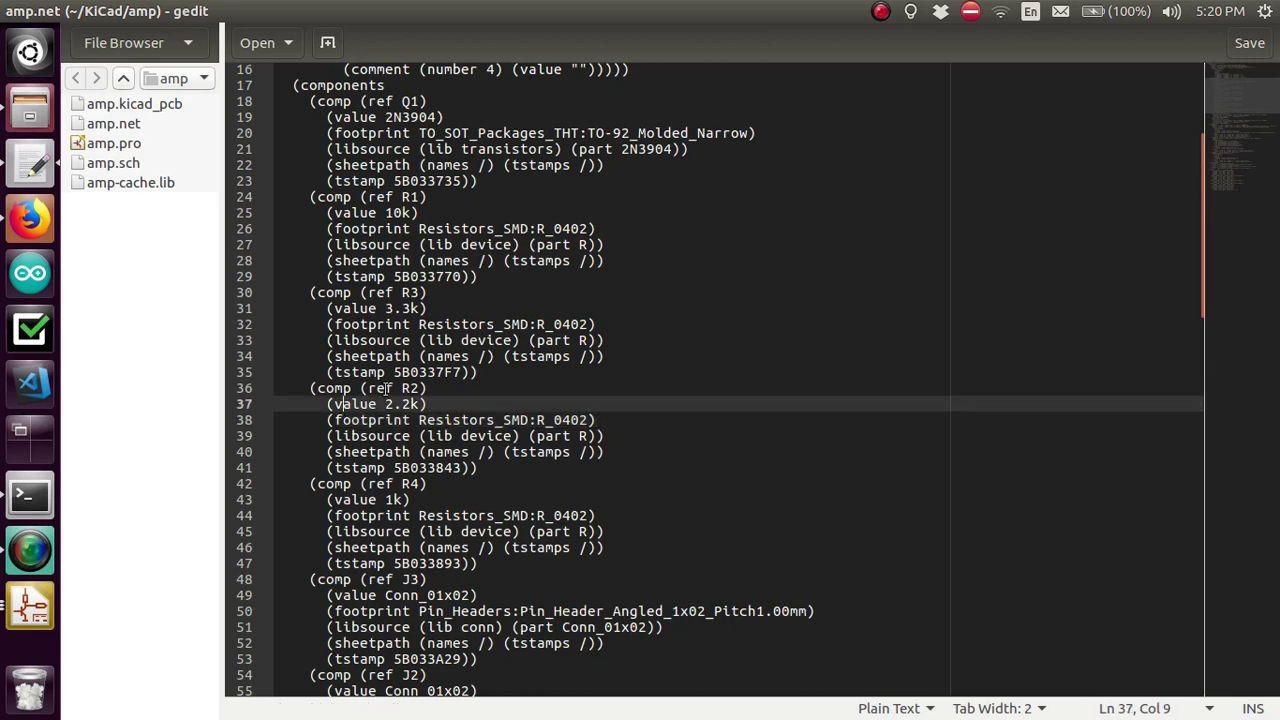
left_click(410, 310)
left_click(411, 390)
left_click(408, 484)
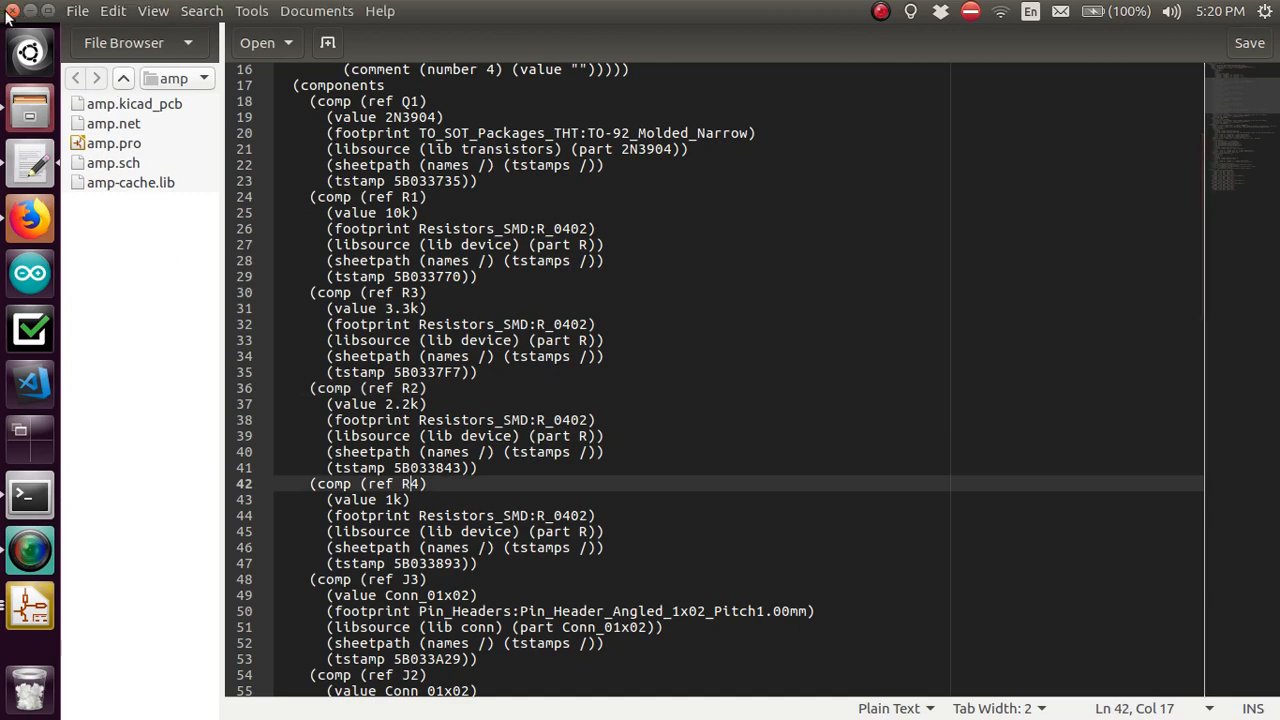
left_click(10, 11)
left_click(293, 228)
left_click(400, 214)
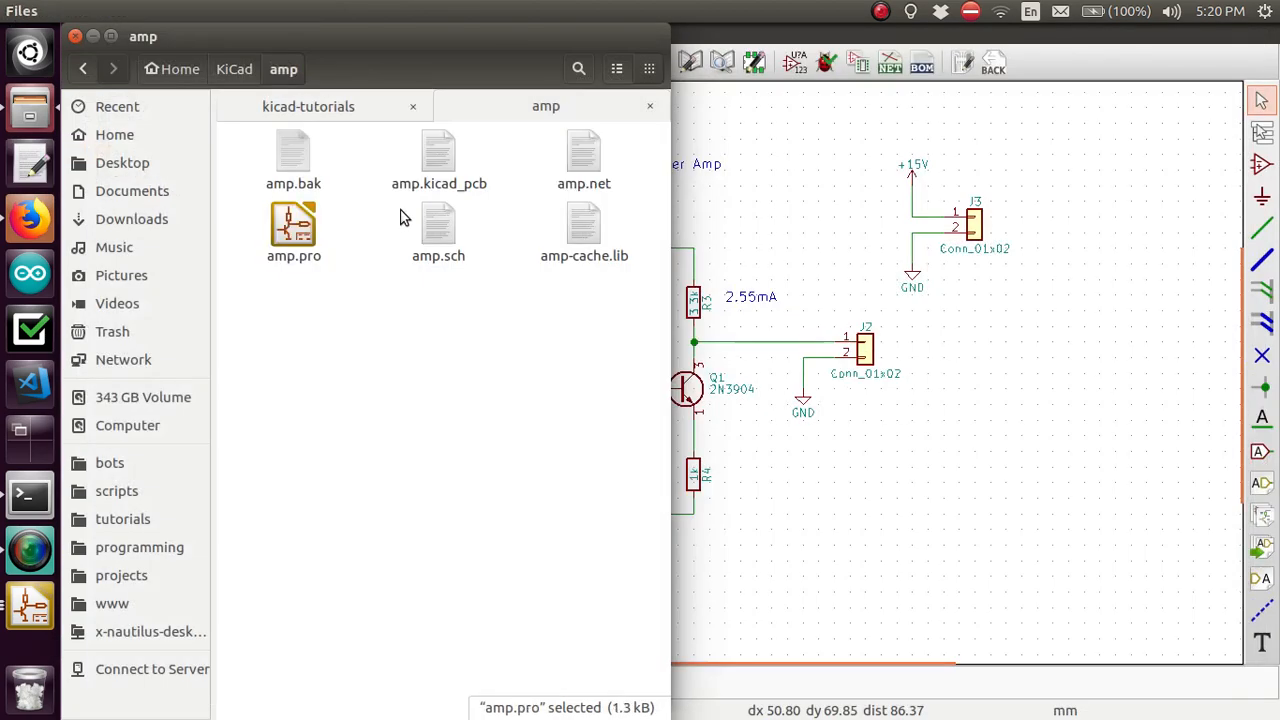
left_click(95, 37)
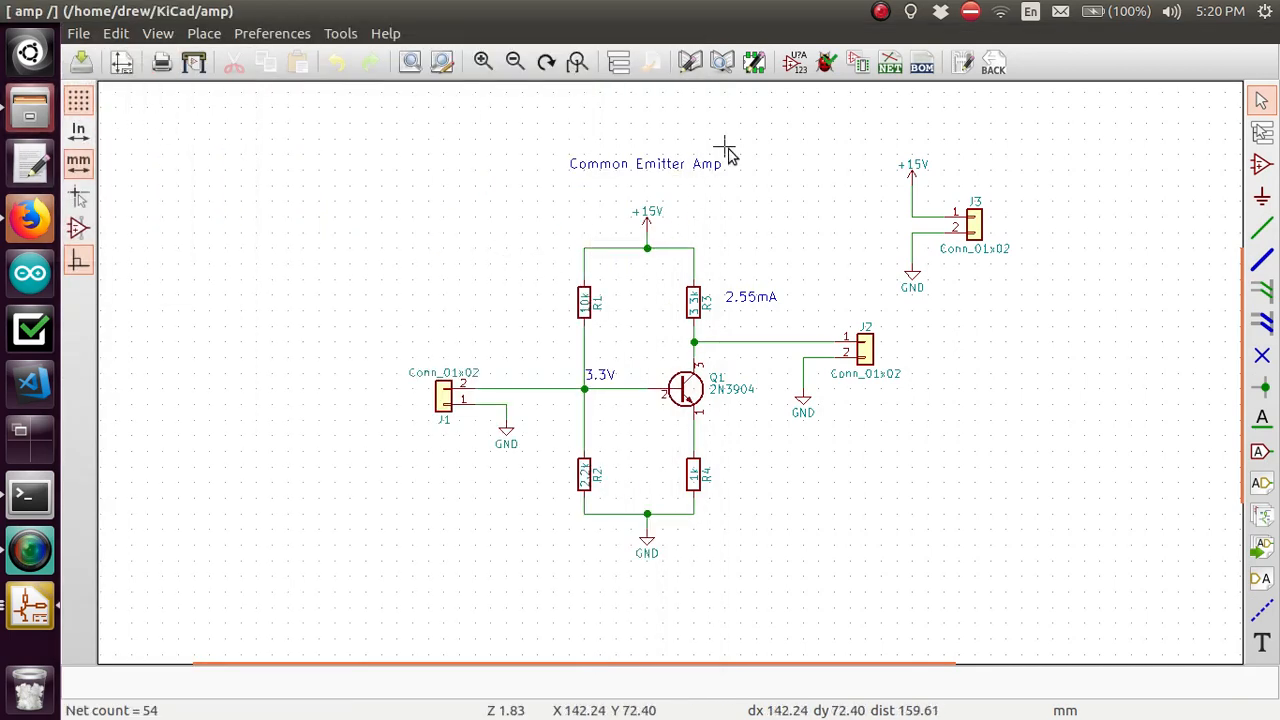
- Read the amp.net netlist into the board from Pcbnew's Netlist dialog after checking its file path
left_click(964, 64)
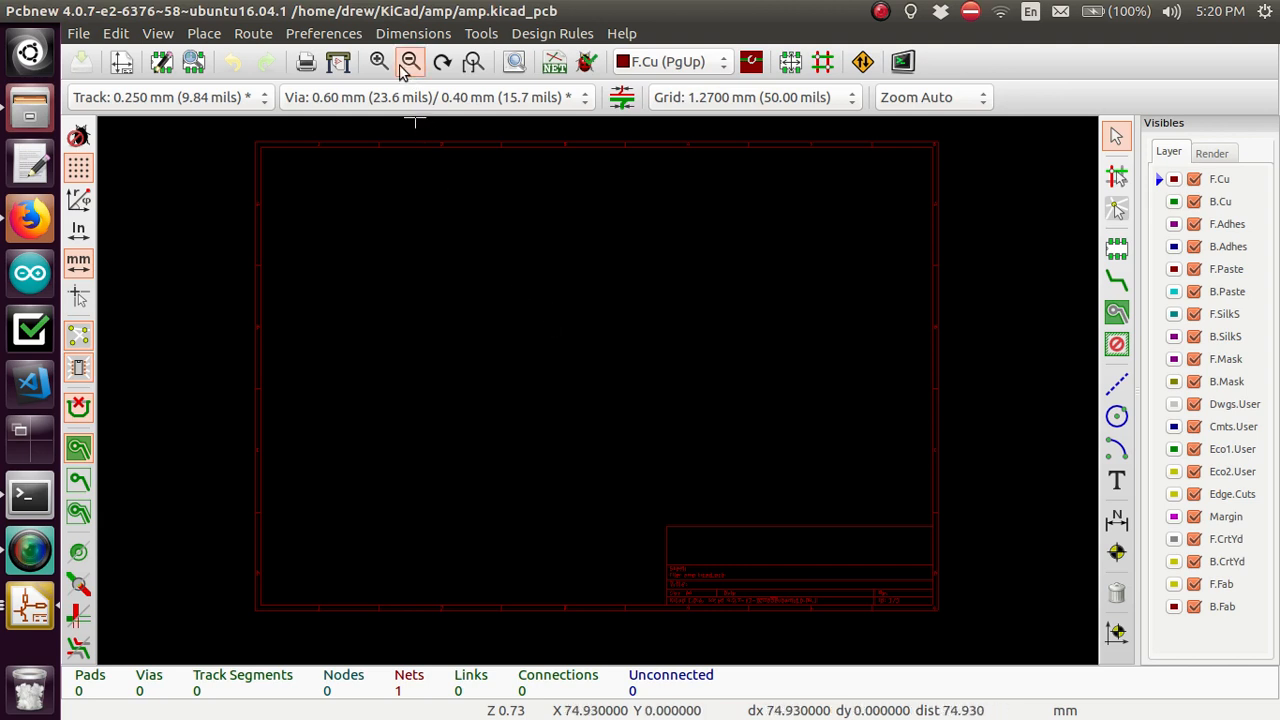
left_click(555, 62)
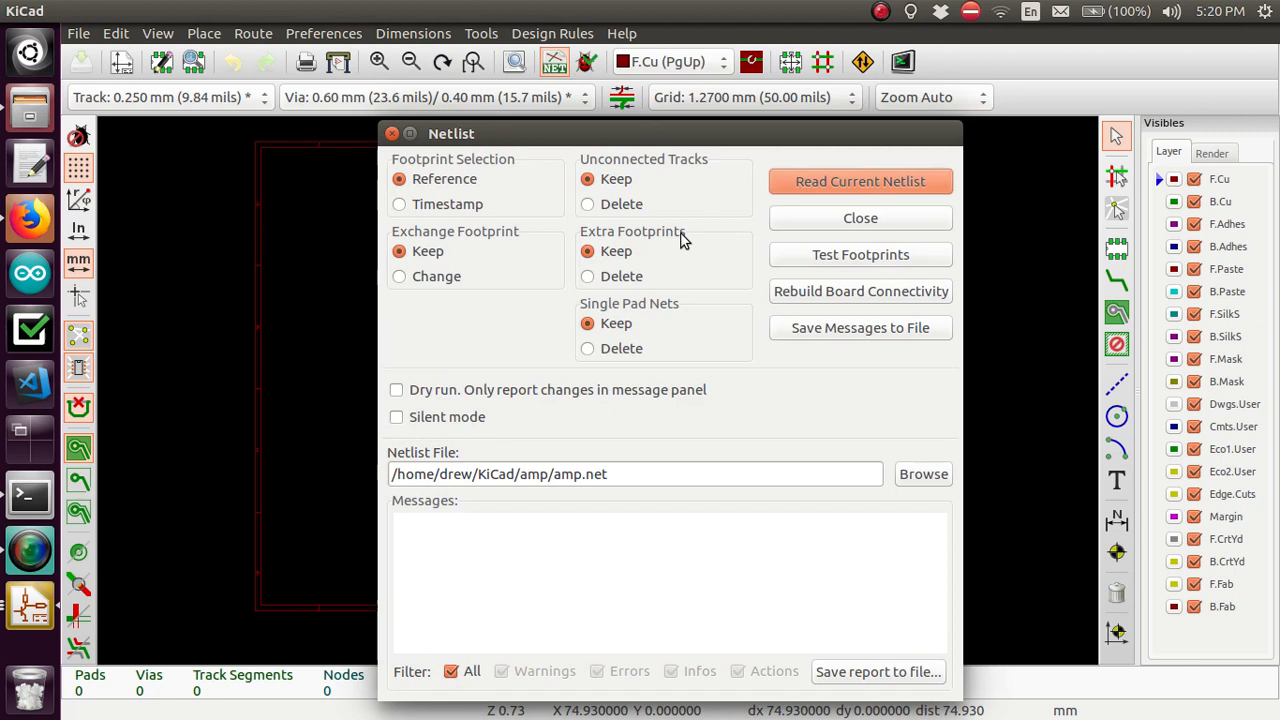
left_click_drag(620, 476, 313, 480)
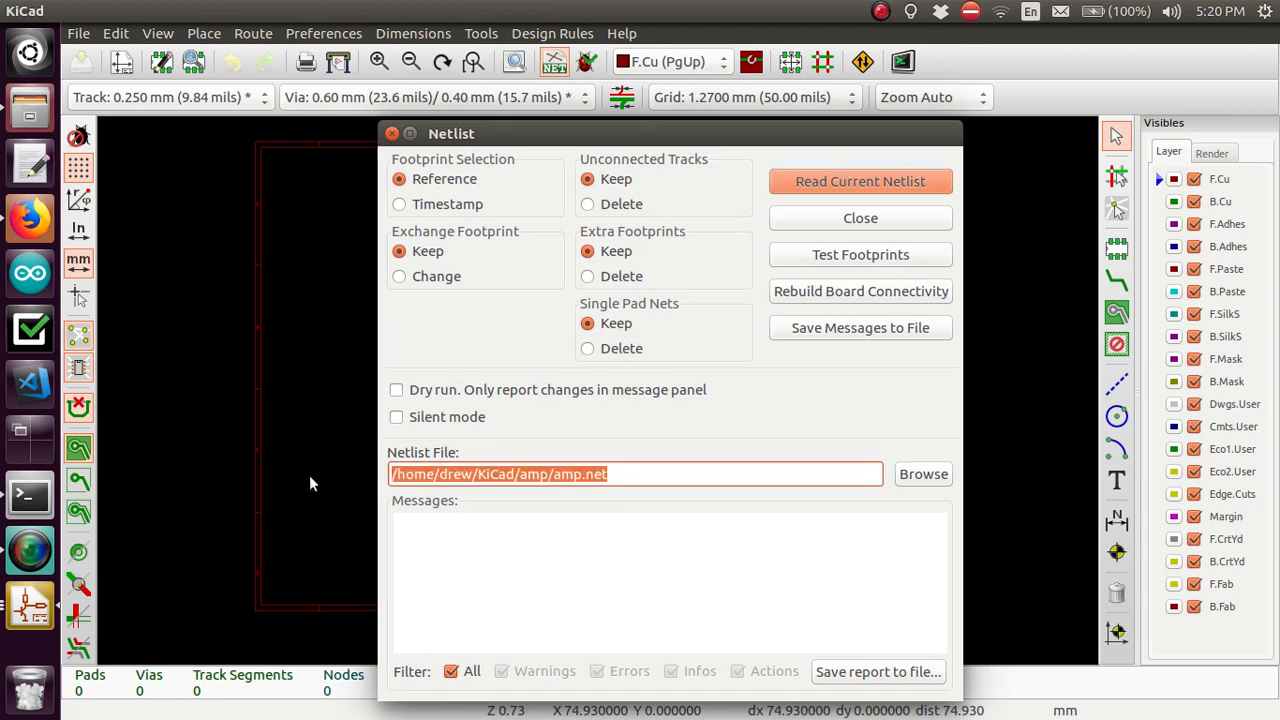
left_click(521, 476)
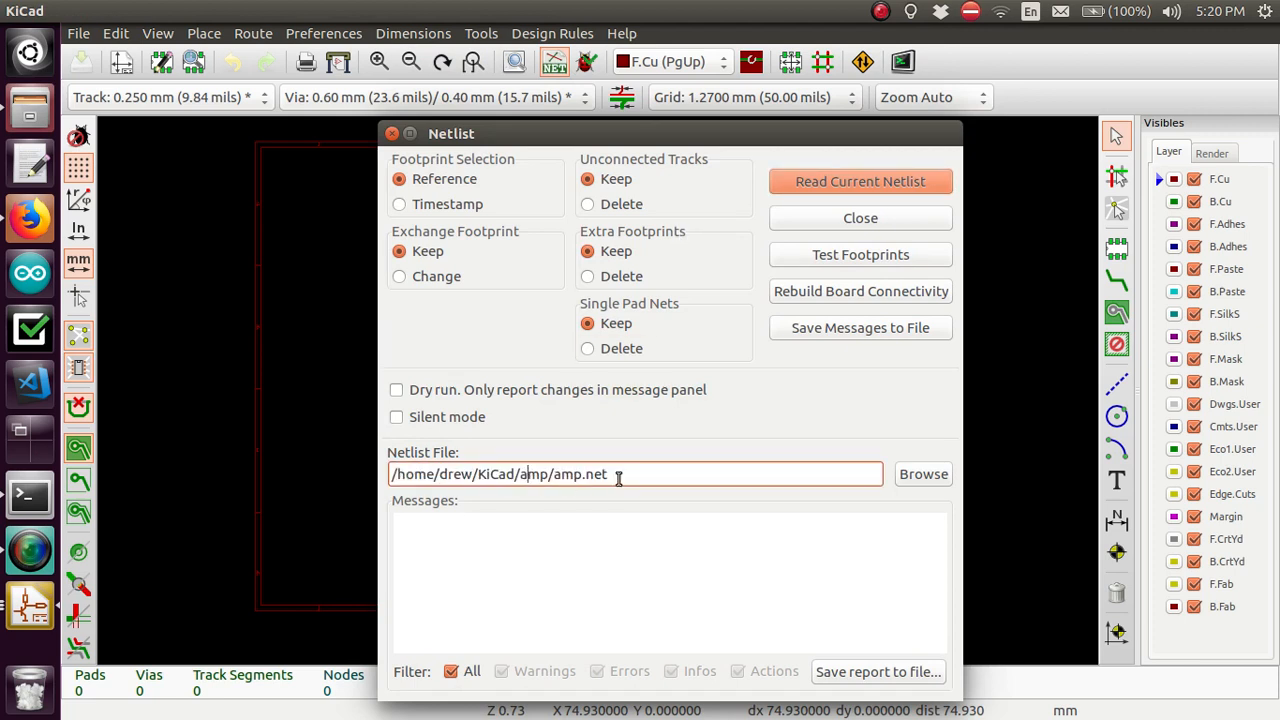
left_click_drag(619, 478, 398, 477)
left_click(395, 476)
left_click(843, 172)
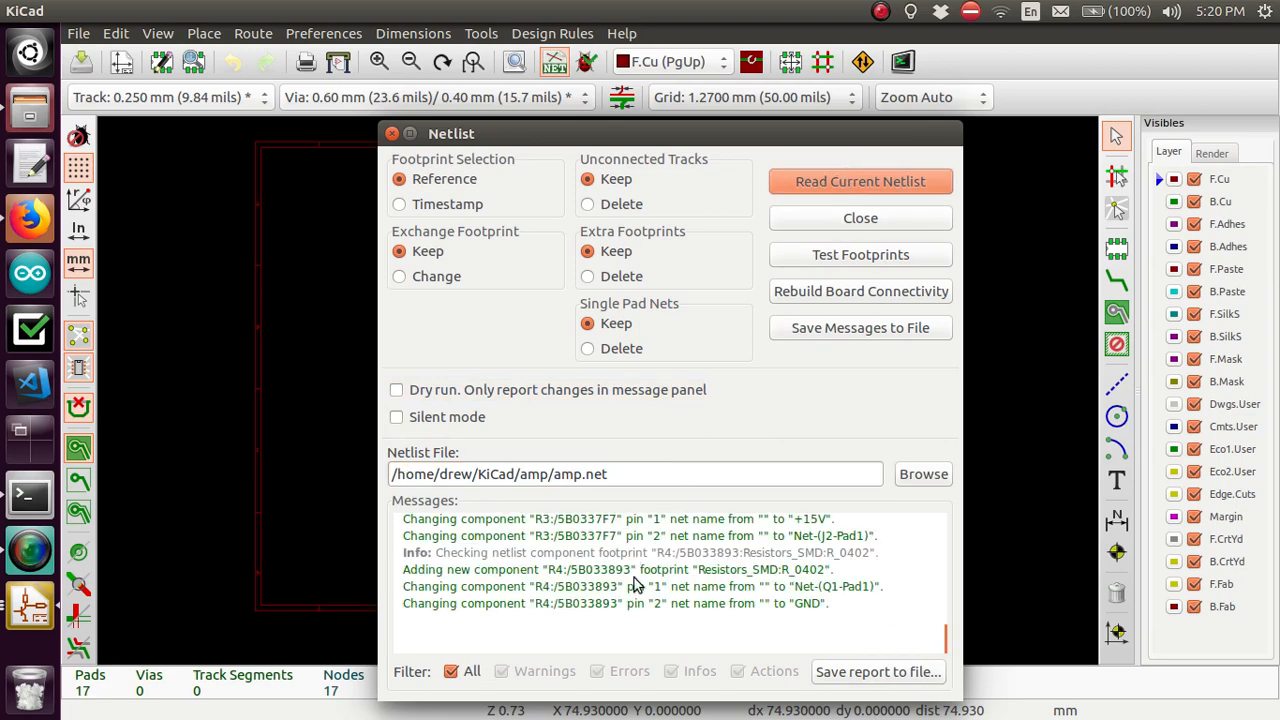
scroll(636, 585, "up", 2)
scroll(636, 585, "down", 1)
scroll(636, 585, "down", 1)
scroll(636, 585, "up", 2)
scroll(636, 585, "up", 2)
scroll(636, 585, "up", 2)
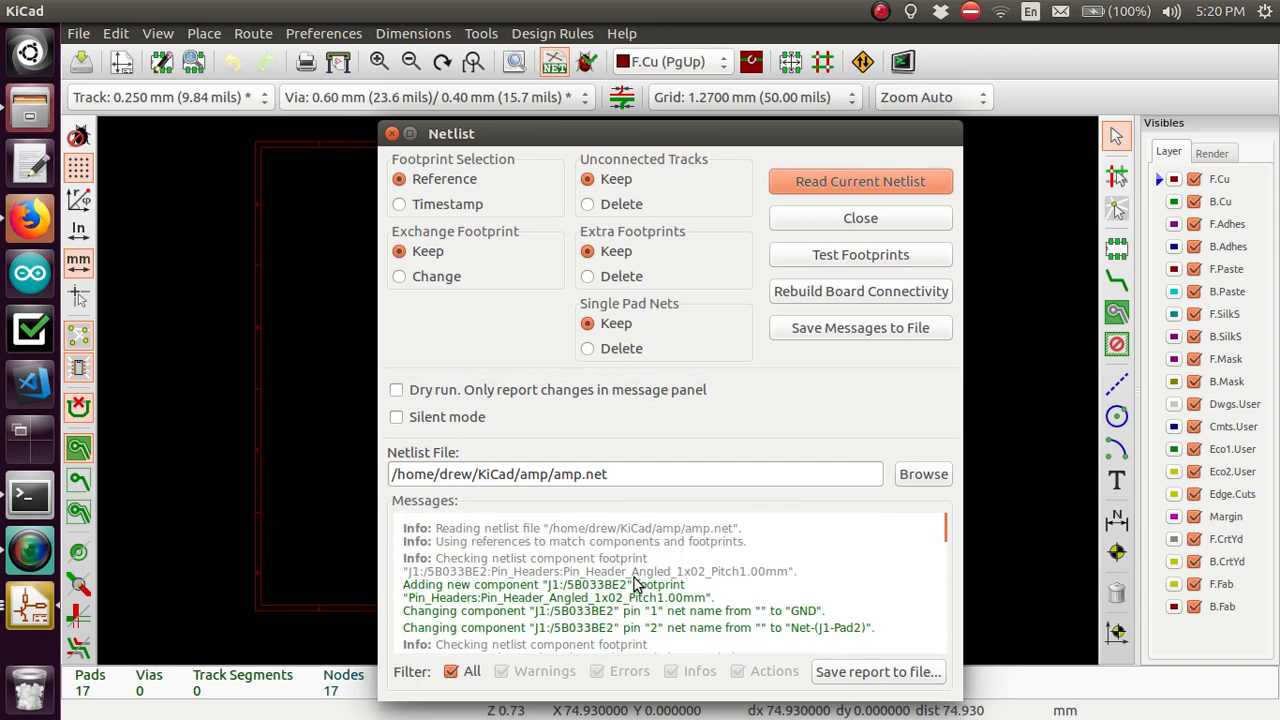
scroll(636, 585, "down", 6)
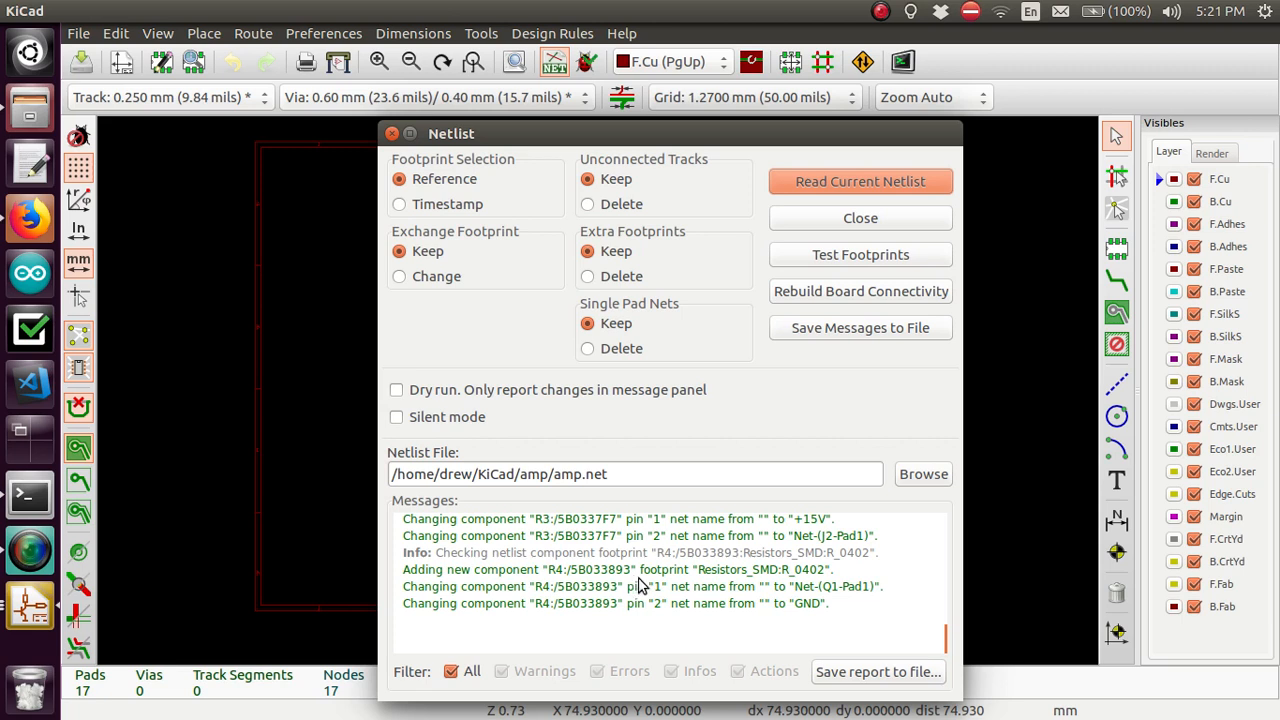
- Close the Netlist dialog and save amp.kicad_pcb with the imported footprints
left_click(855, 222)
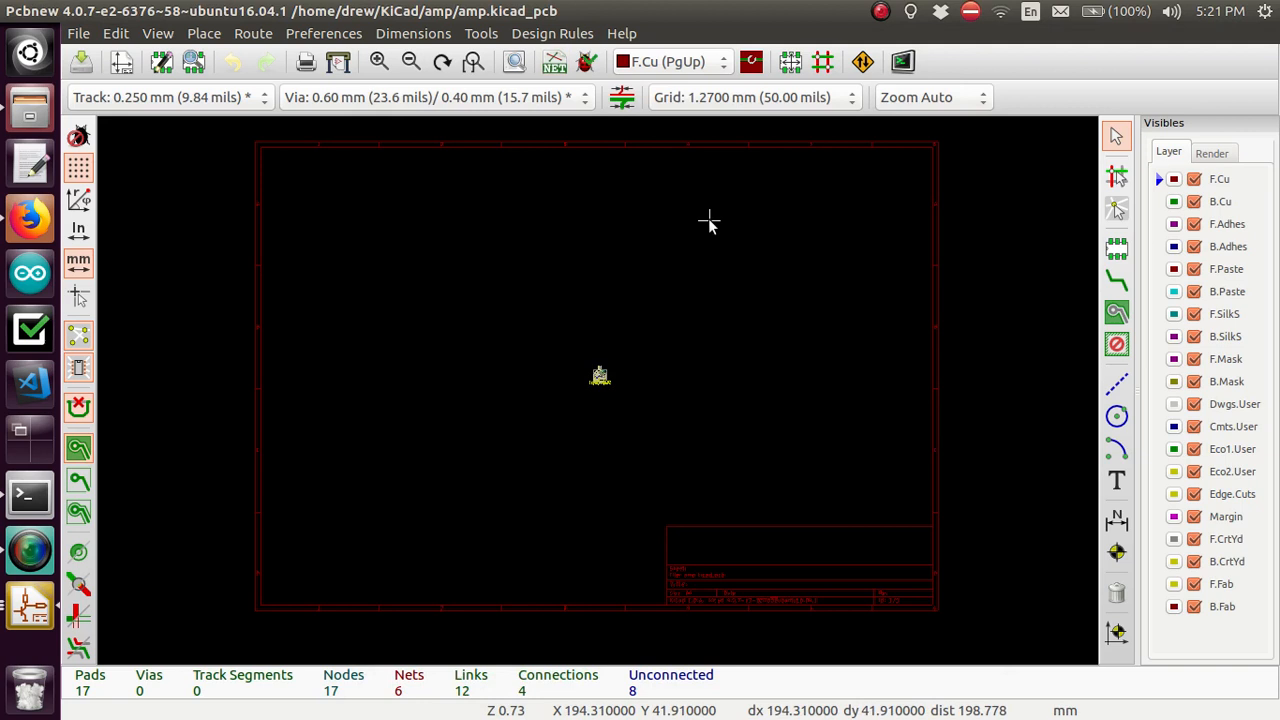
key("ctrl+s")
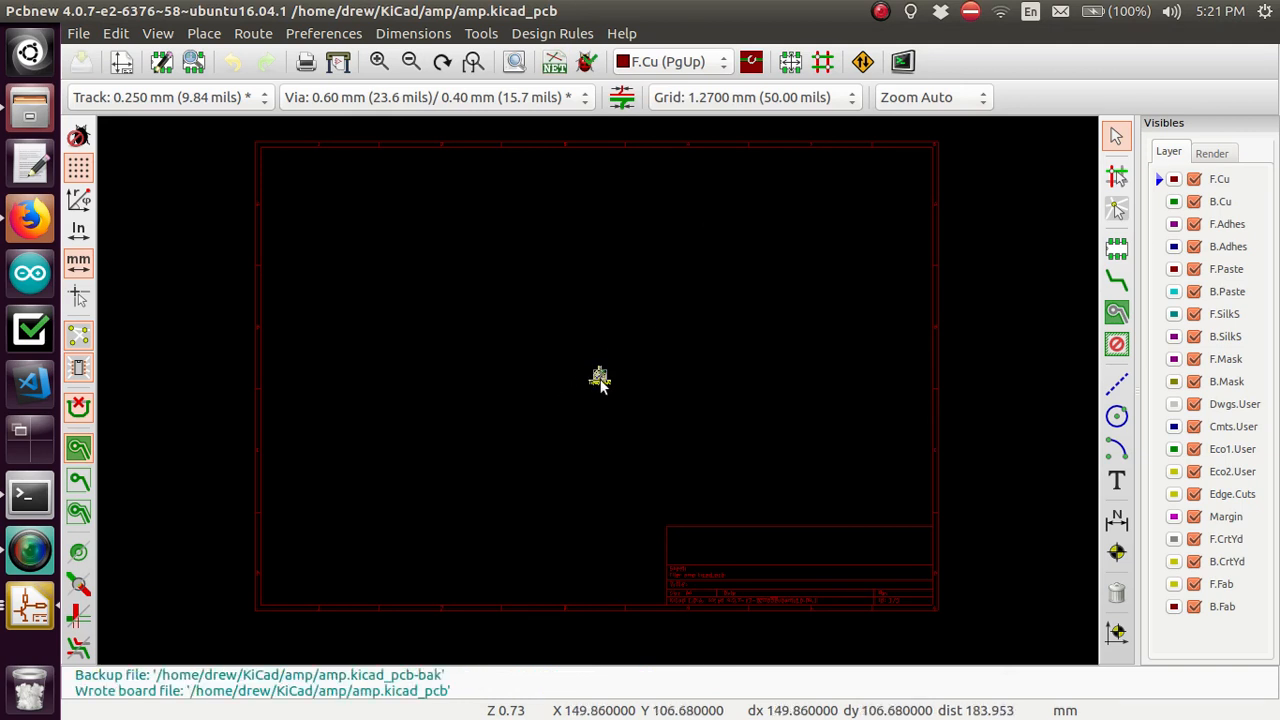
scroll(600, 379, "up", 1)
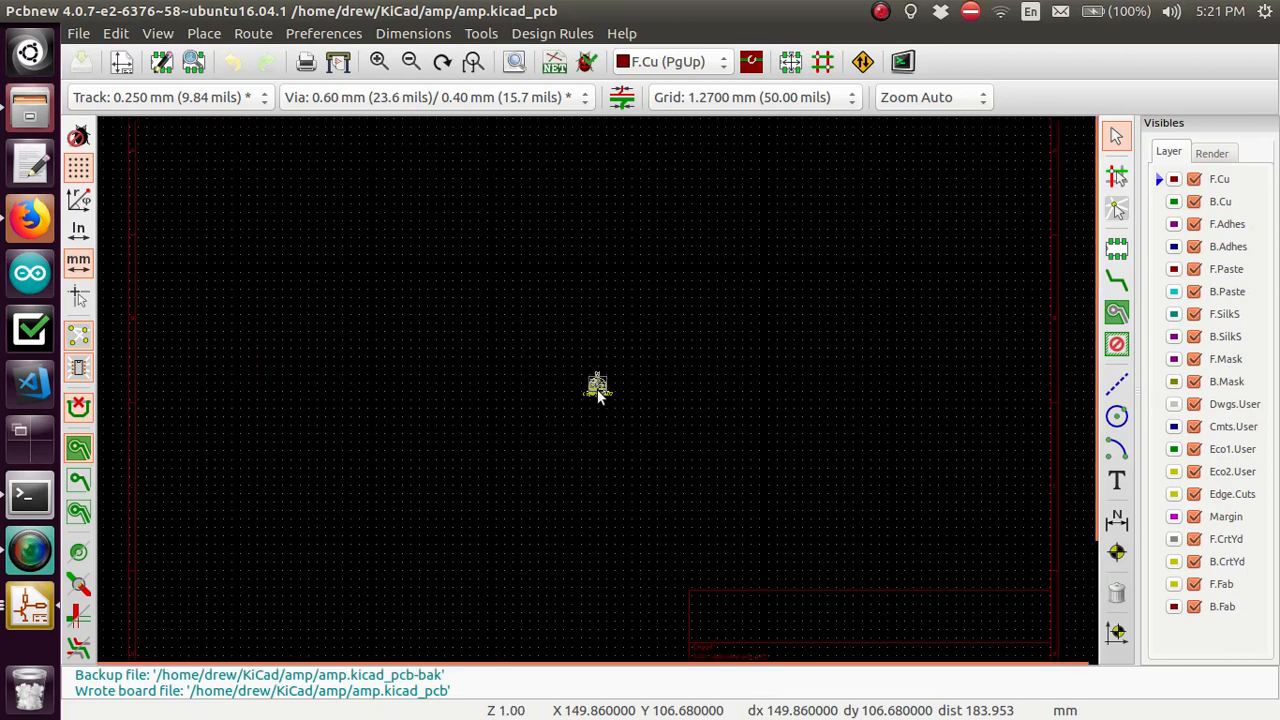
scroll(598, 389, "up", 2)
scroll(598, 390, "up", 1)
scroll(598, 396, "up", 1)
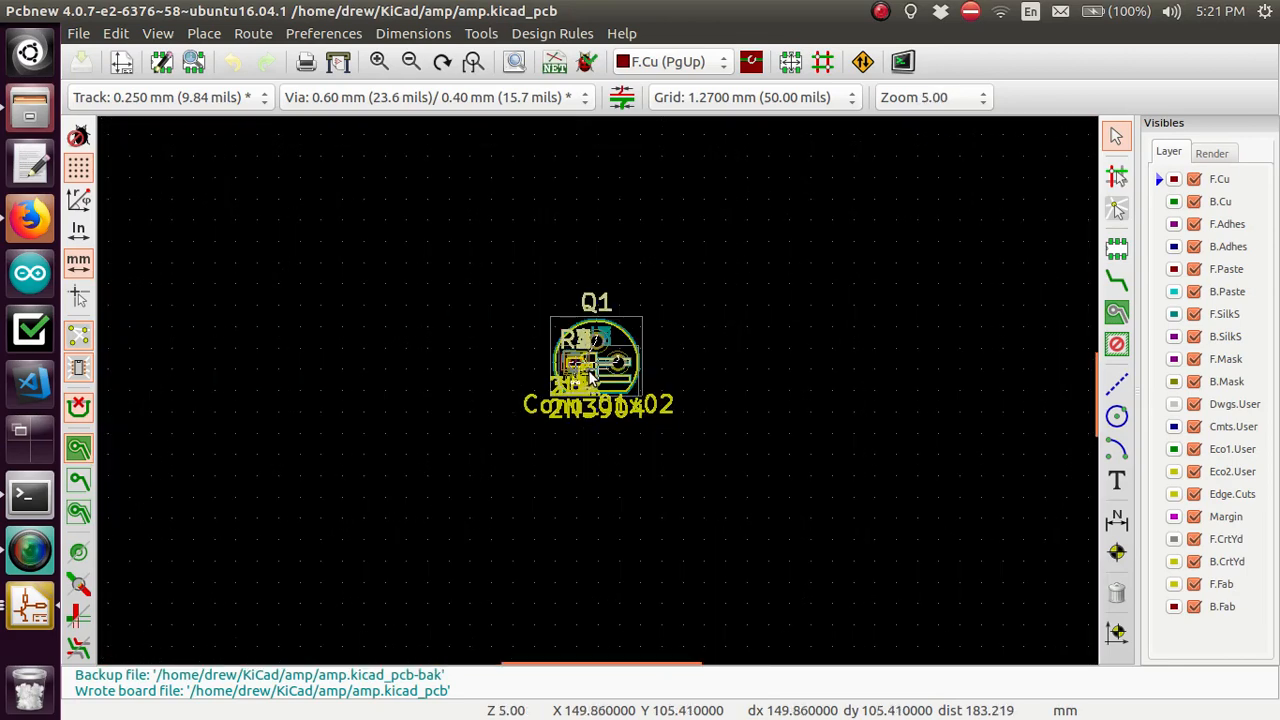
- Pull Q1 out of the stacked footprints and place it in the upper-left area
left_click(629, 327)
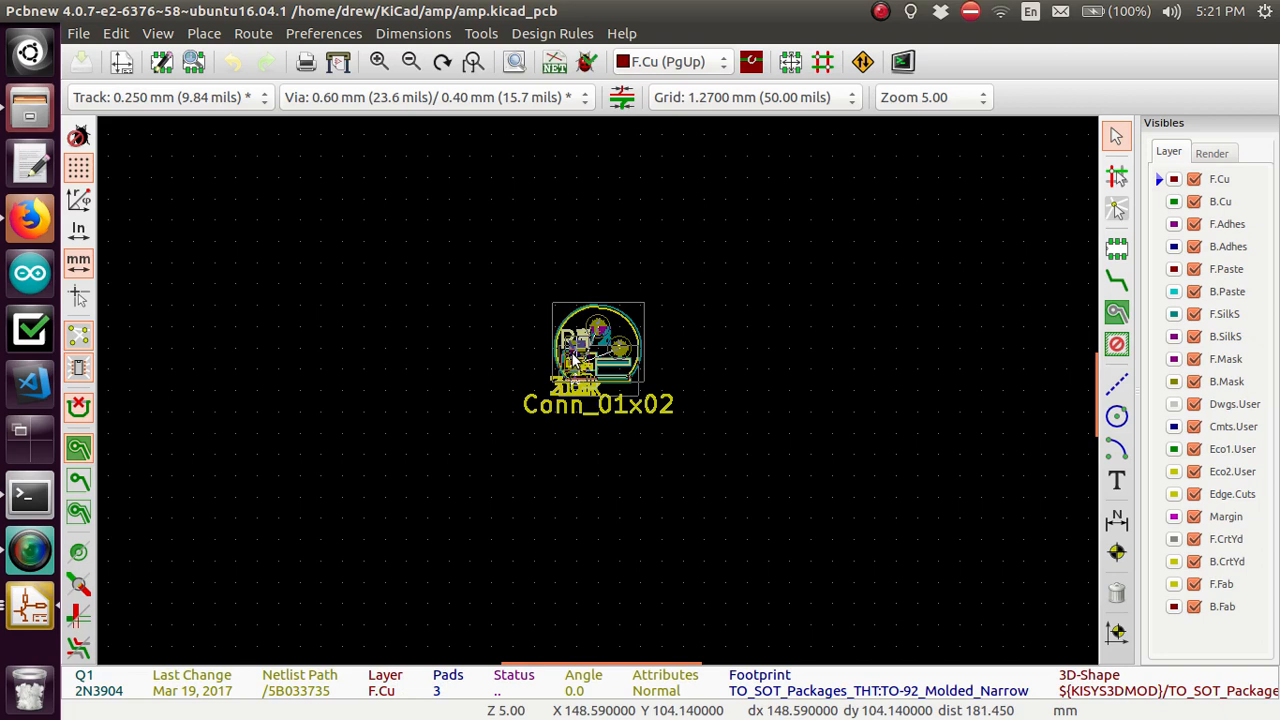
mouse_move(575, 362)
left_mouse_down()
mouse_move(577, 281)
mouse_move(557, 226)
left_mouse_up()
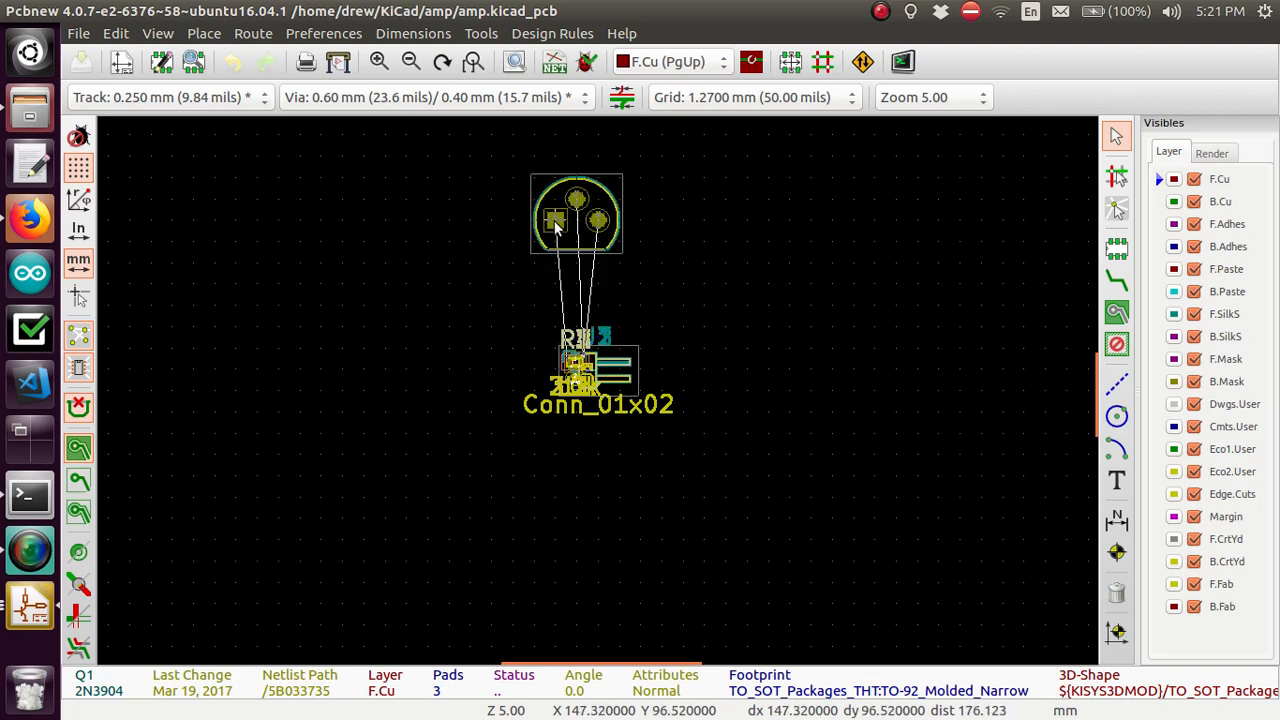
mouse_move(557, 226)
left_mouse_down()
mouse_move(493, 228)
mouse_move(587, 231)
mouse_move(563, 261)
left_mouse_up()
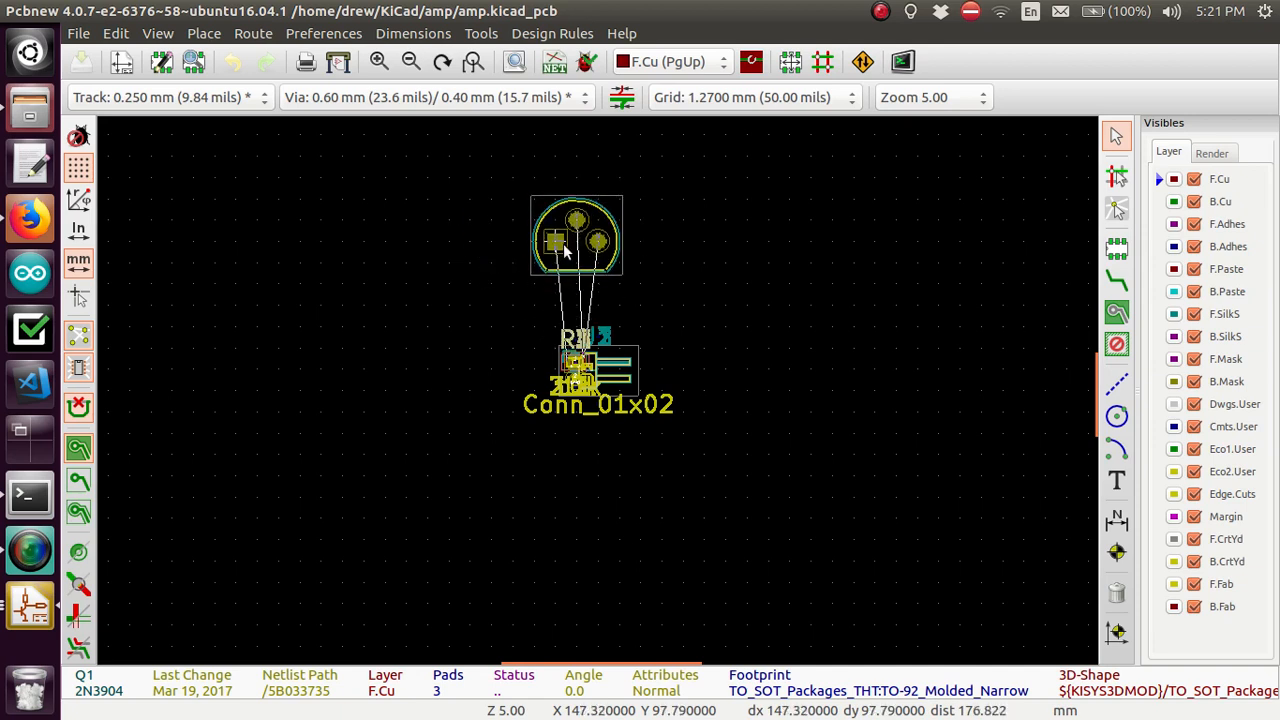
left_click_drag(563, 243, 563, 263)
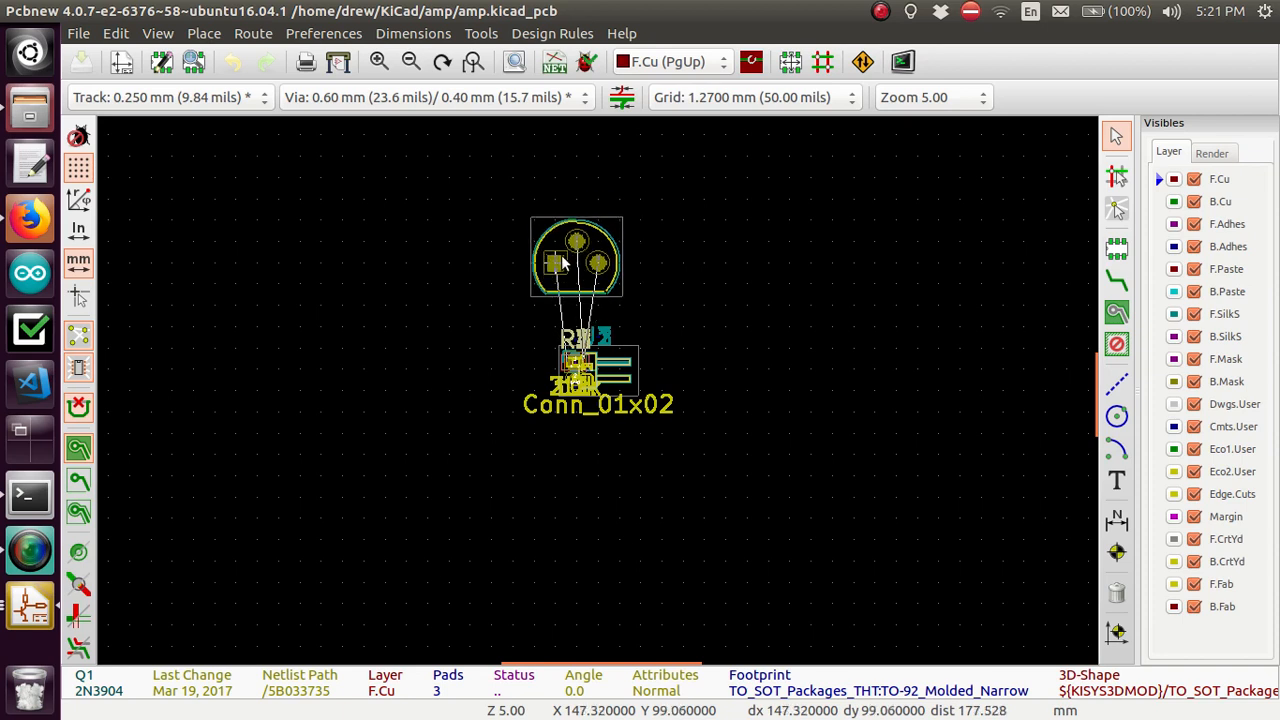
mouse_move(560, 262)
left_mouse_down()
mouse_move(408, 240)
mouse_move(595, 358)
mouse_move(577, 373)
mouse_move(405, 232)
left_mouse_up()
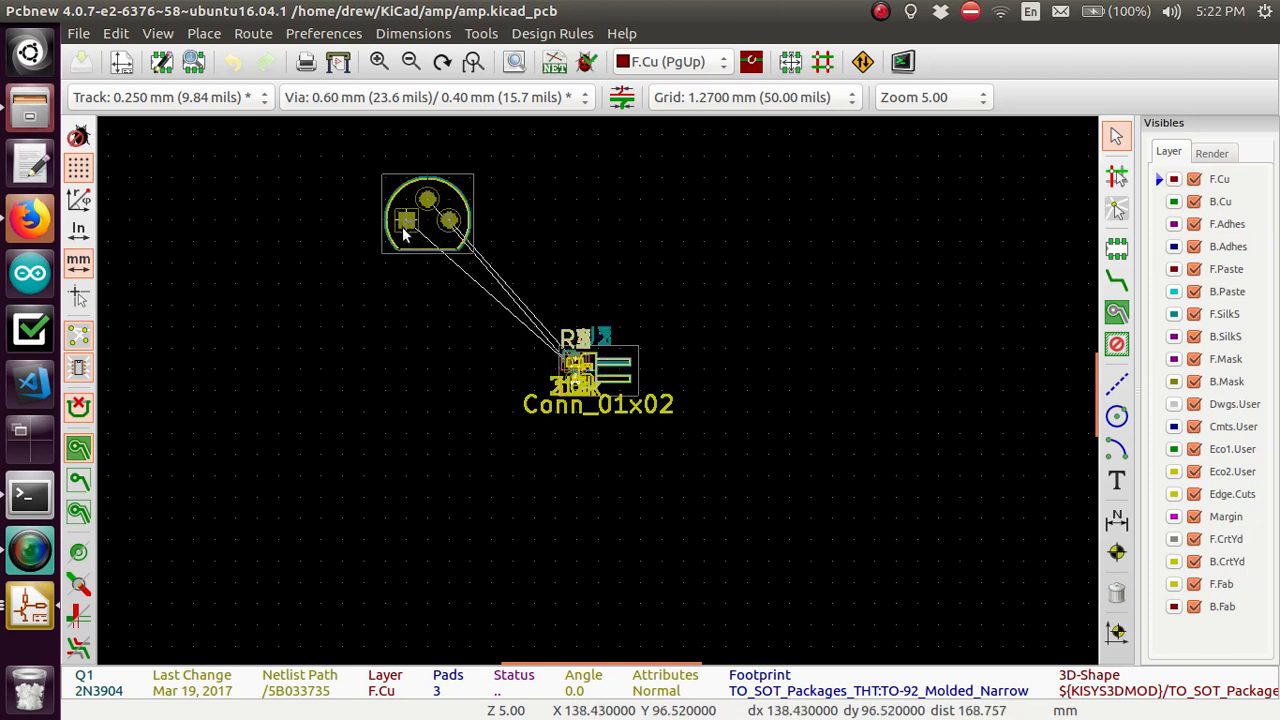
left_click(405, 232)
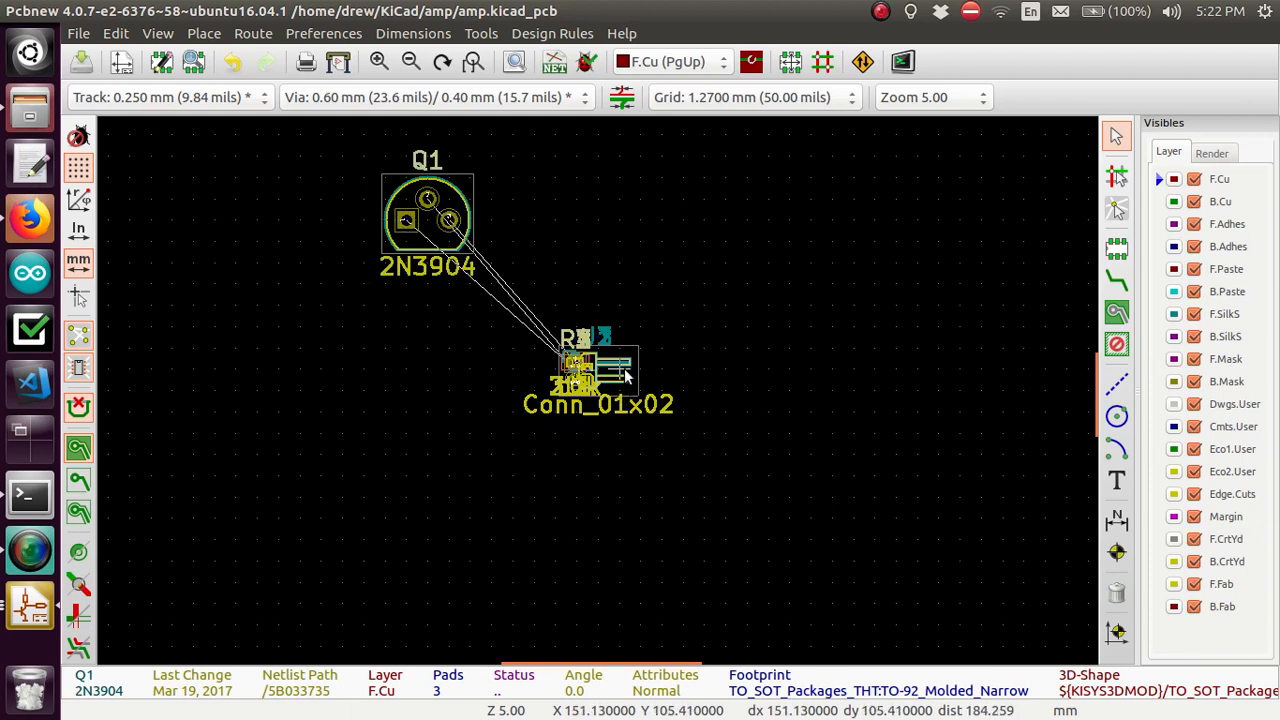
- Place J1 below Q1 on the left, J2 to the right of Q1, and J3 at the lower right
left_click_drag(634, 370, 440, 398)
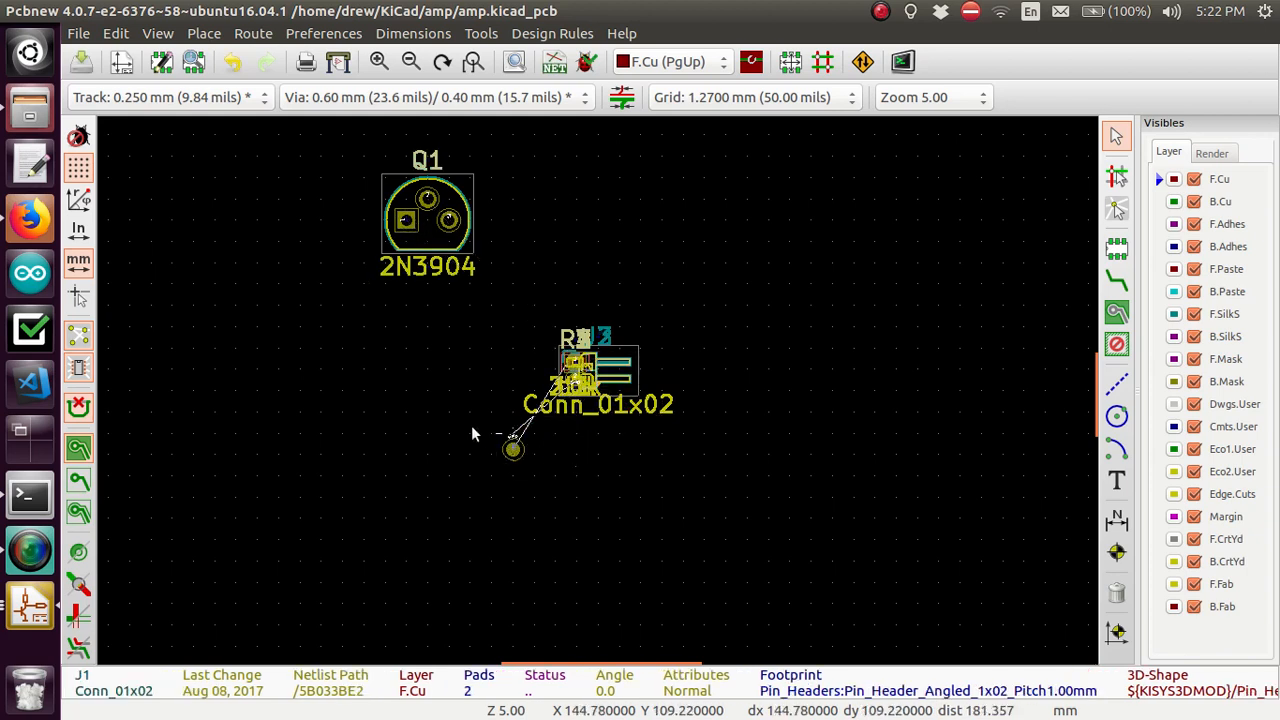
left_click(398, 396)
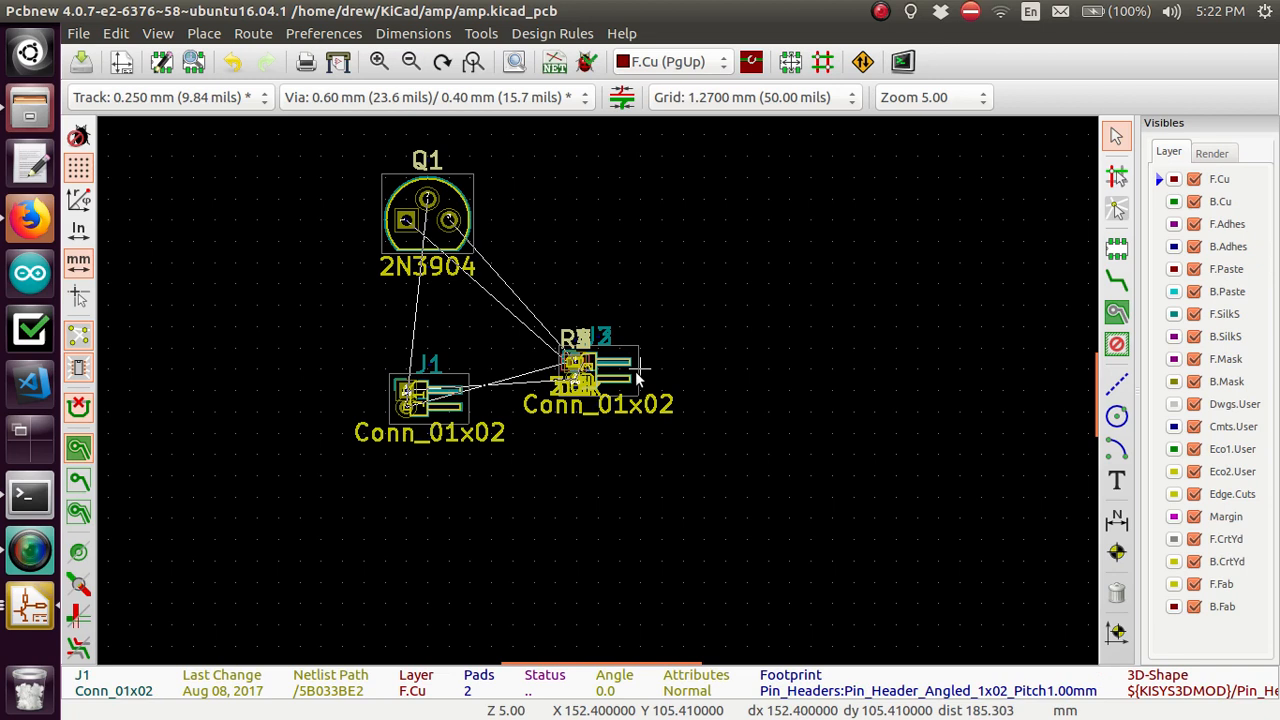
left_click_drag(630, 372, 593, 260)
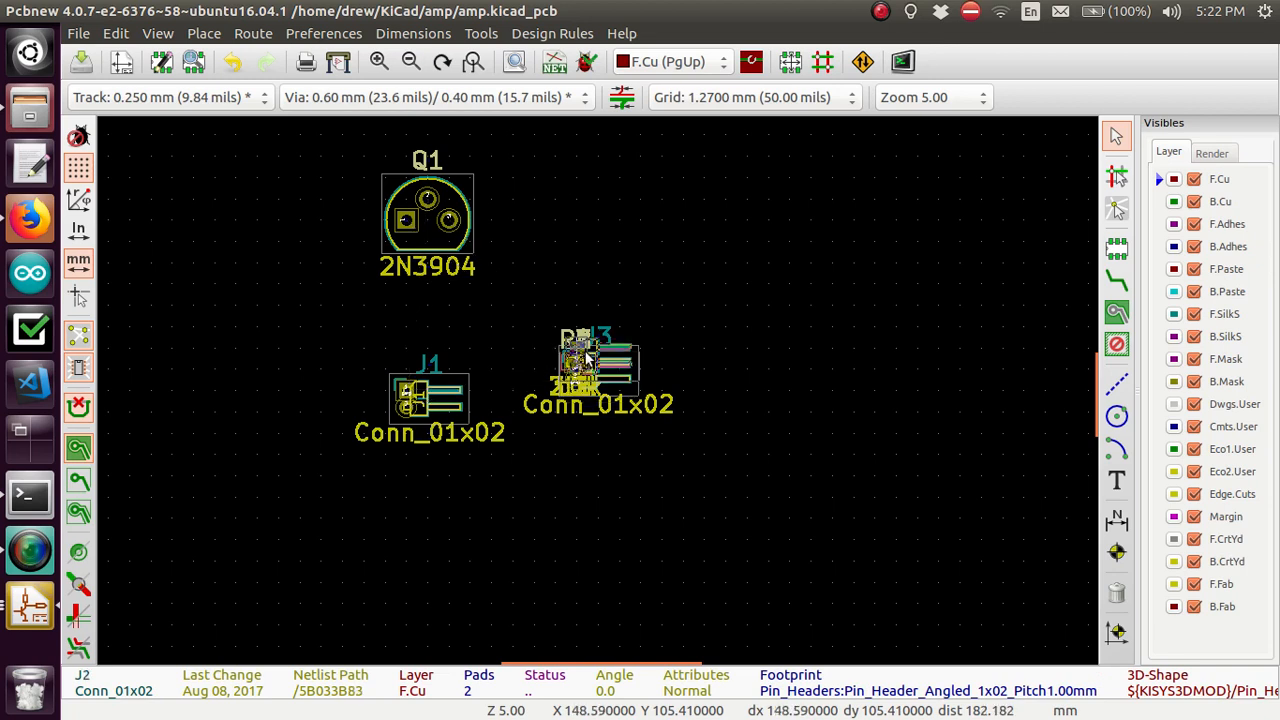
left_click(588, 228)
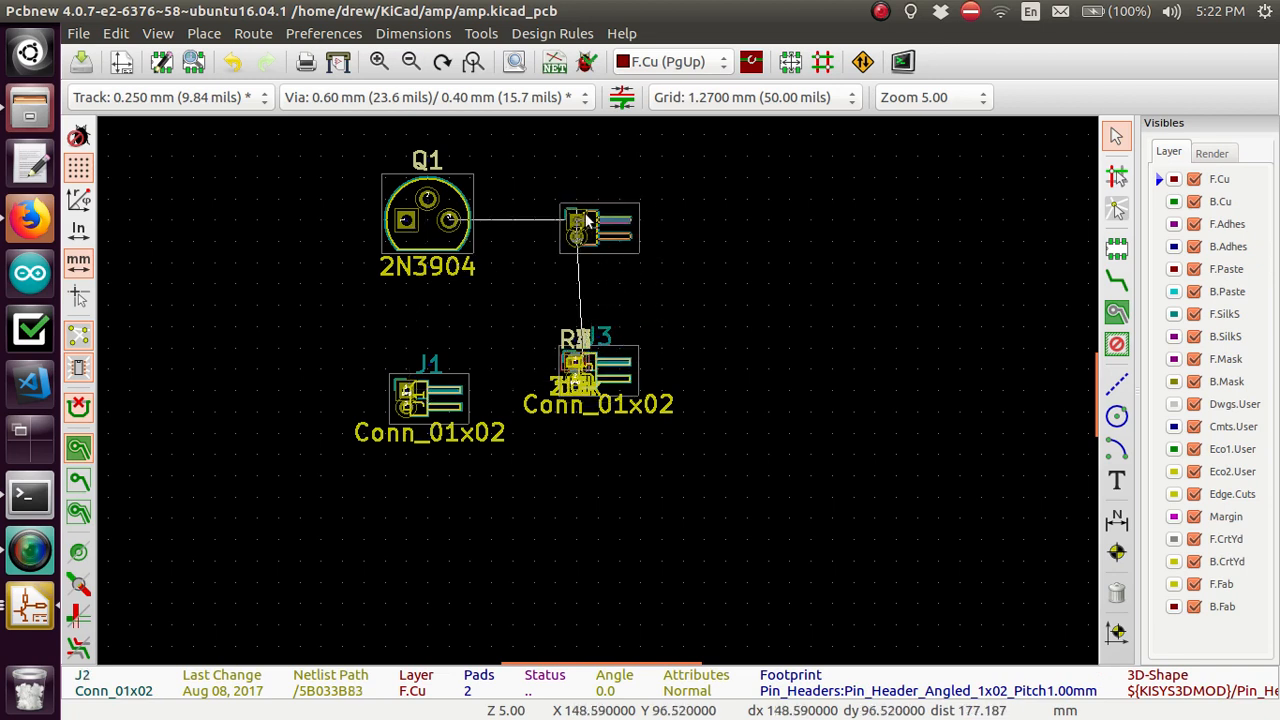
left_click(588, 222)
left_click_drag(574, 366, 703, 428)
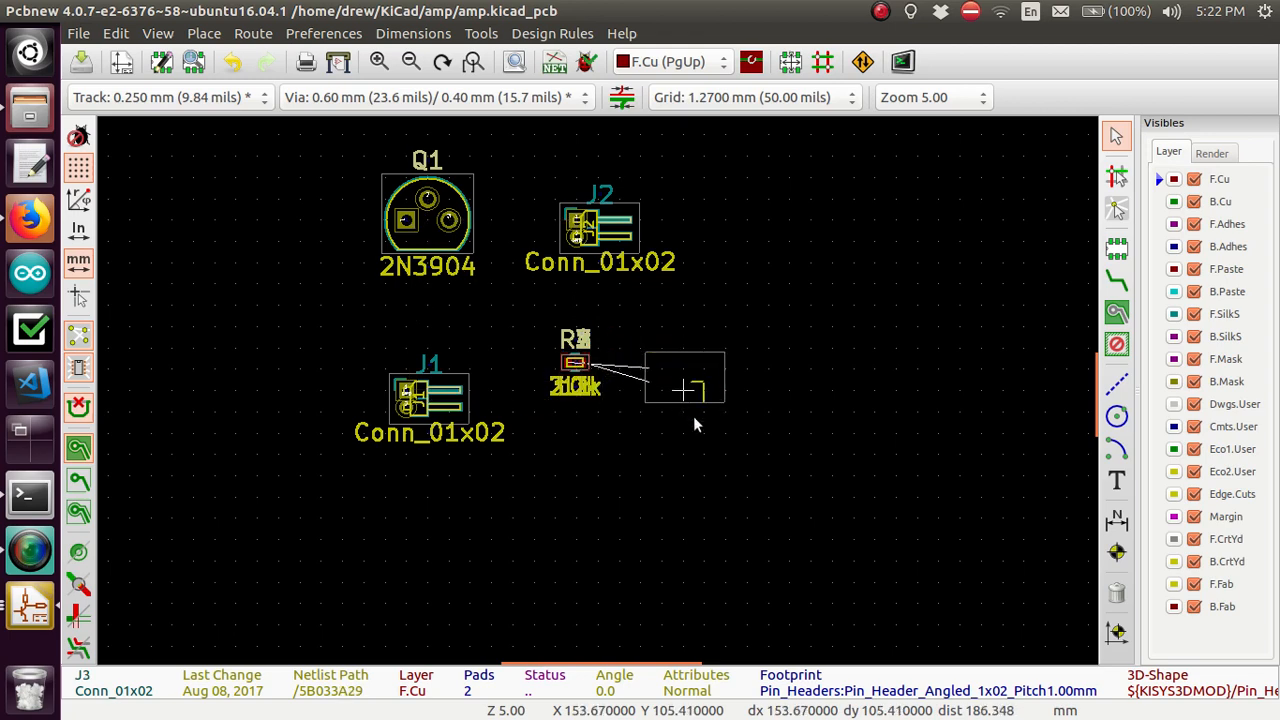
- Spread R1–R4 out of the stack: R1 below, R4 upper right, R2 between J1 and J3, R3 below J2
left_click(573, 365)
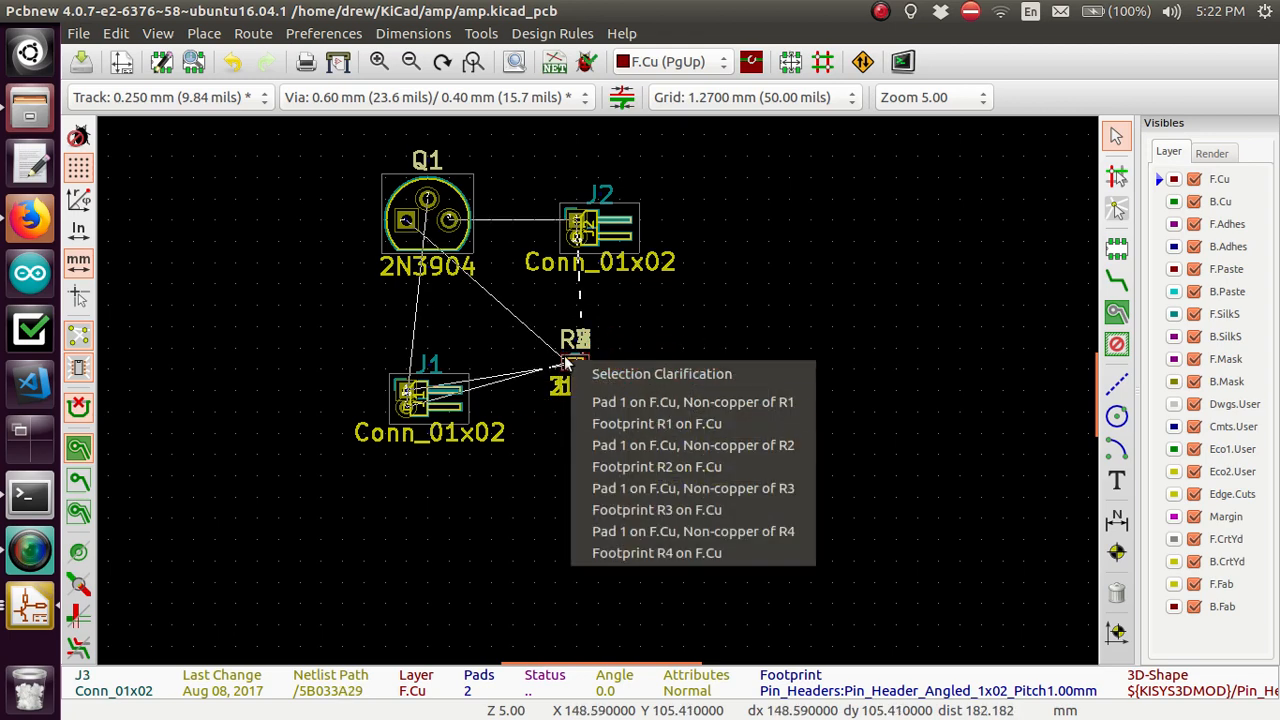
left_click(656, 423)
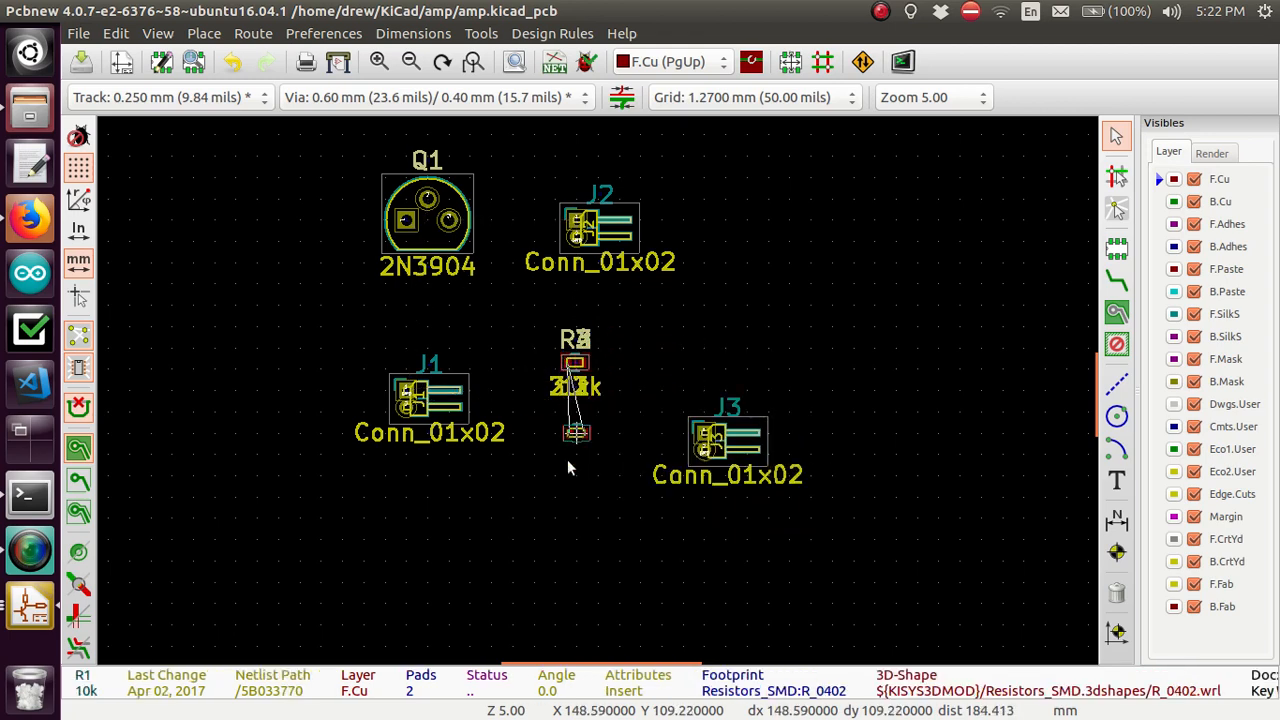
left_click(558, 493)
key("m")
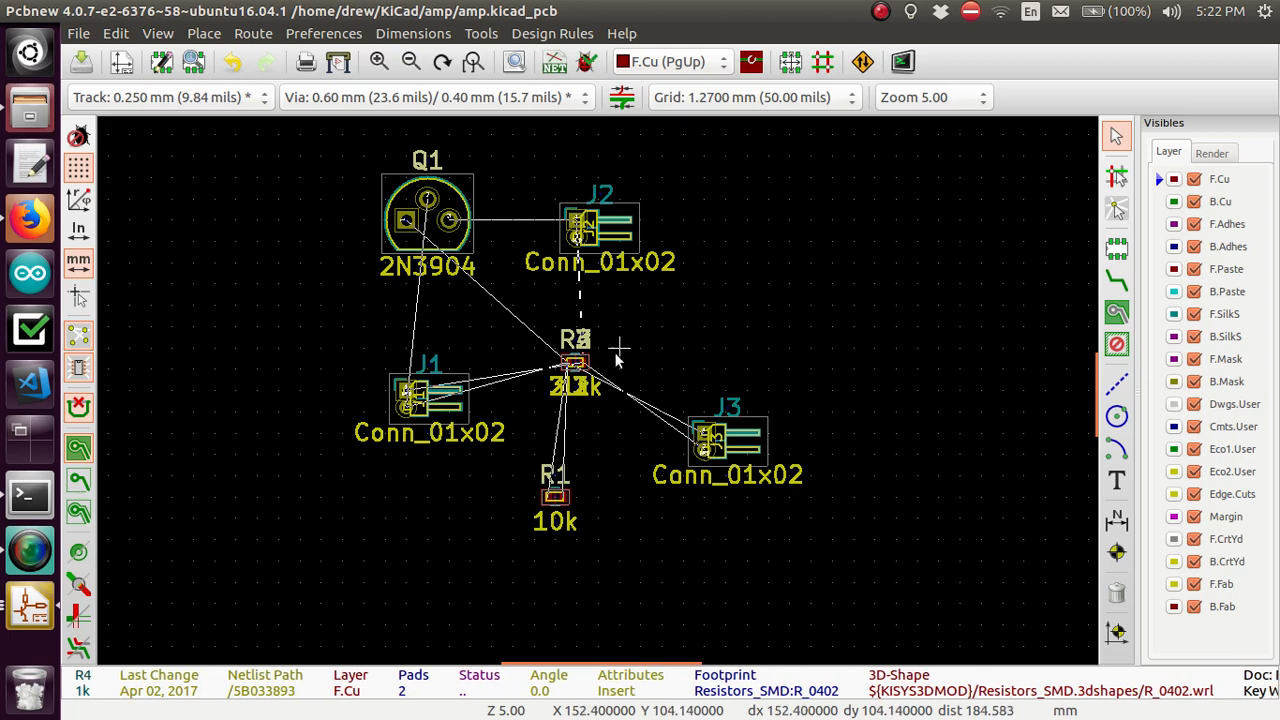
left_click(683, 326)
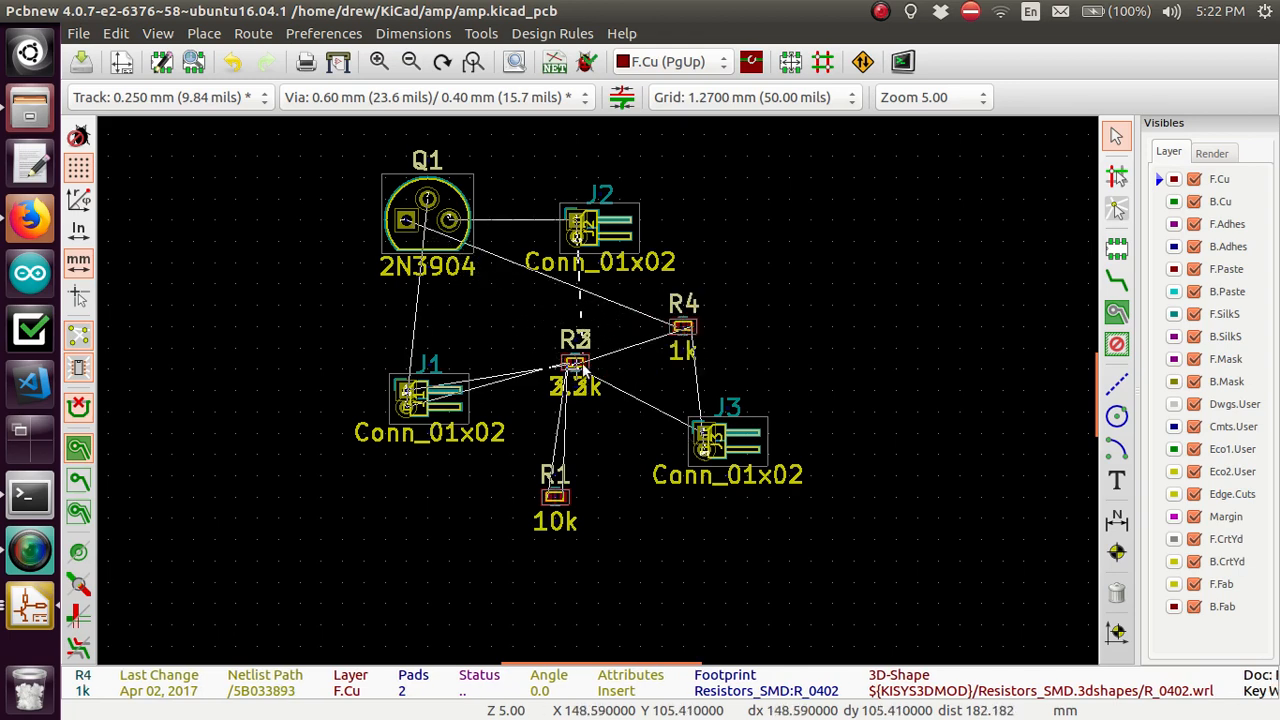
key("m")
left_click(621, 415)
key("m")
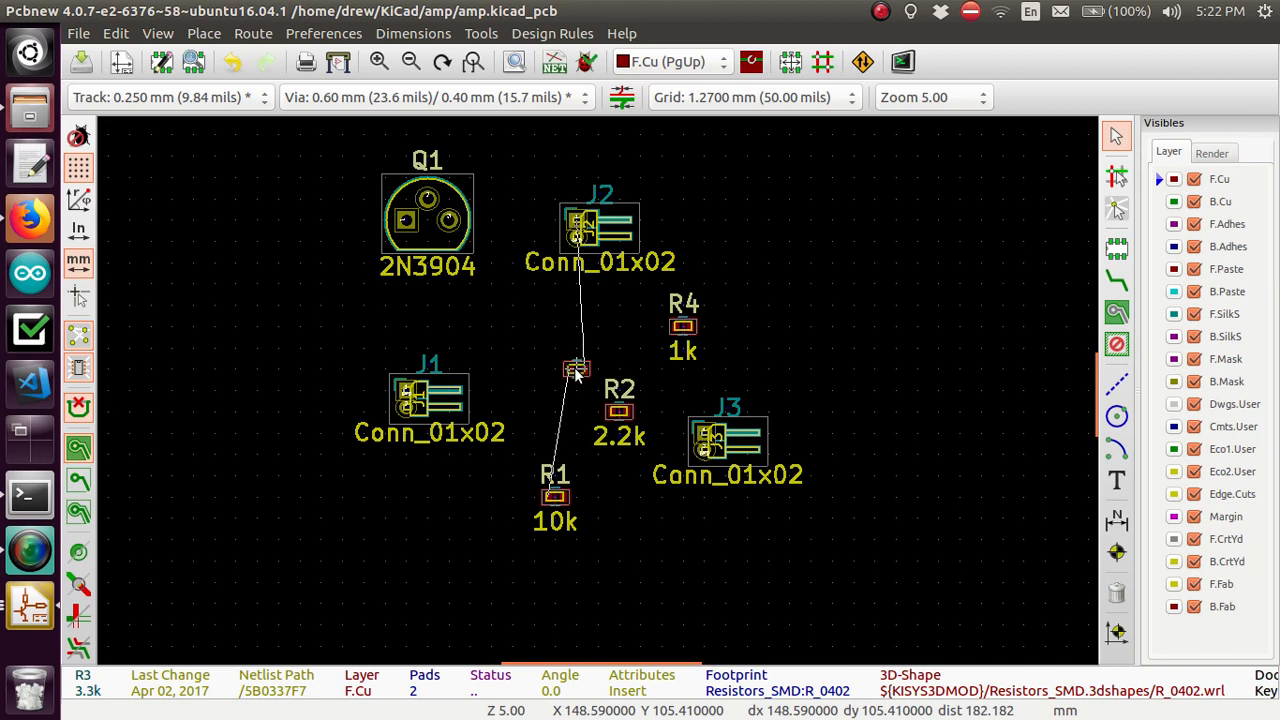
left_click(535, 326)
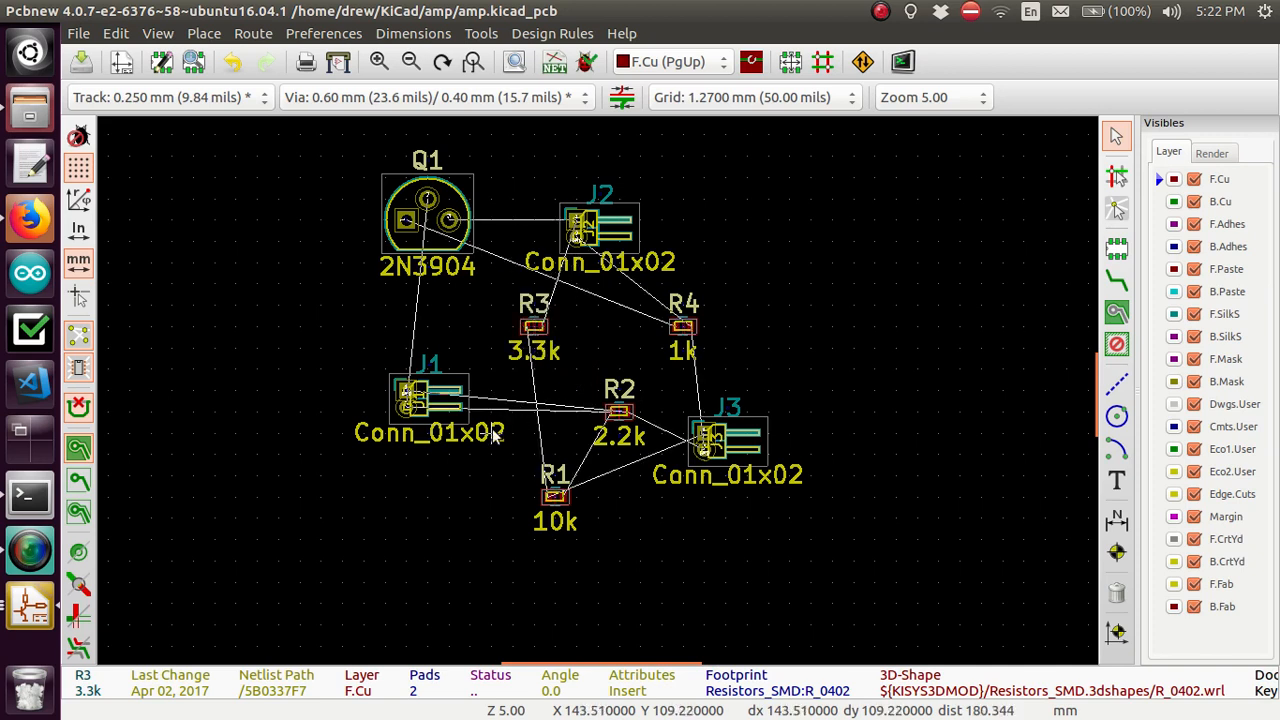